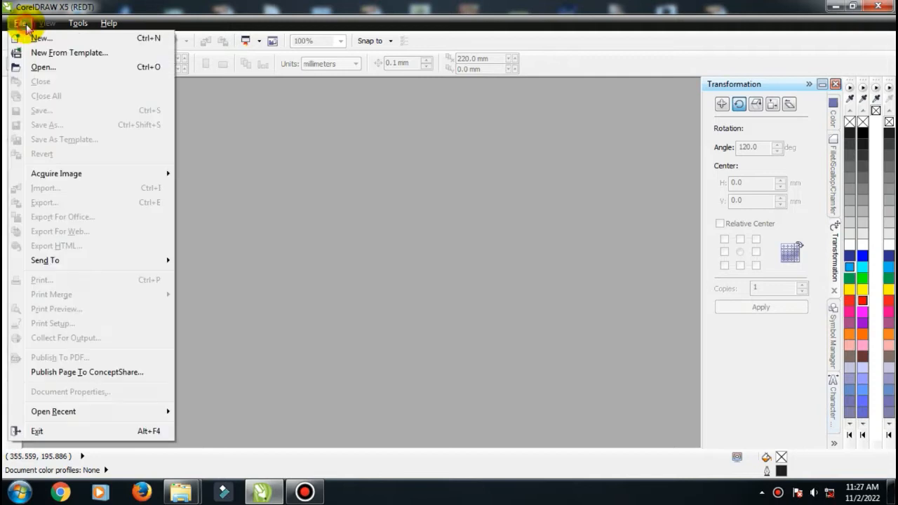
Step: Create a new A4 document and set the page to landscape orientation
{"action": "left_click", "coordinate": [37, 42]}
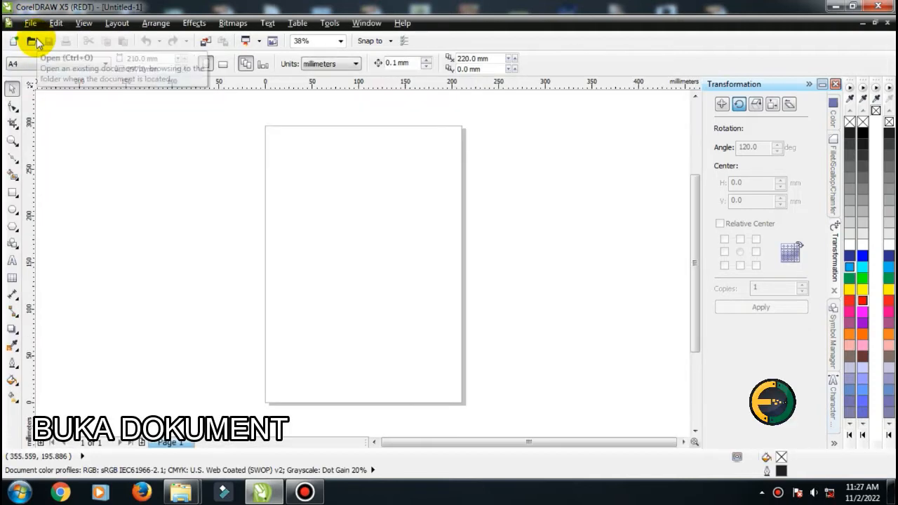
{"action": "left_click", "coordinate": [221, 64]}
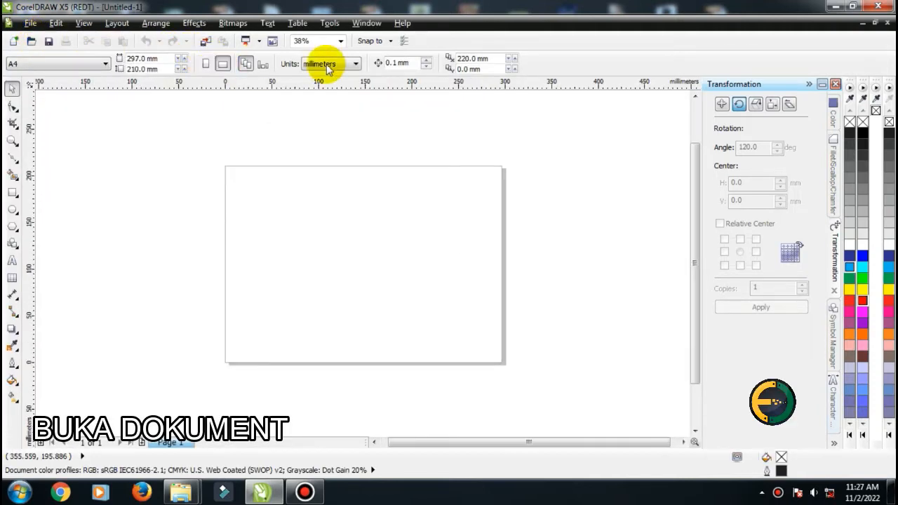
{"action": "left_click", "coordinate": [339, 41]}
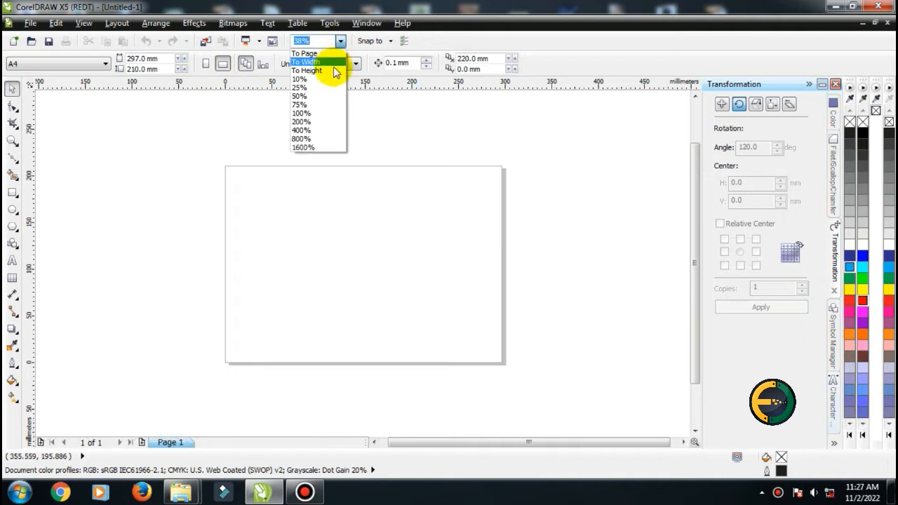
{"action": "left_click", "coordinate": [336, 73]}
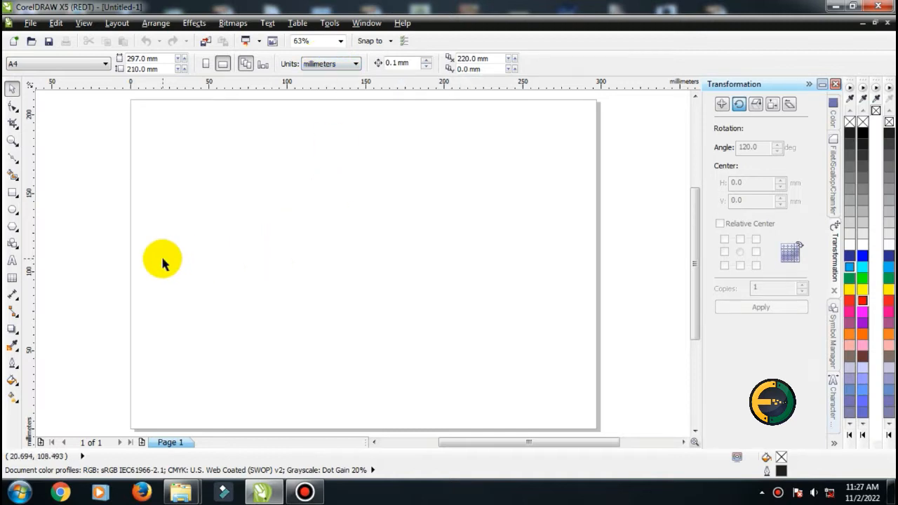
Step: Draw a 3-sided polygon about 166 mm wide and 144 mm high and centre it on the page
{"action": "left_click", "coordinate": [12, 227]}
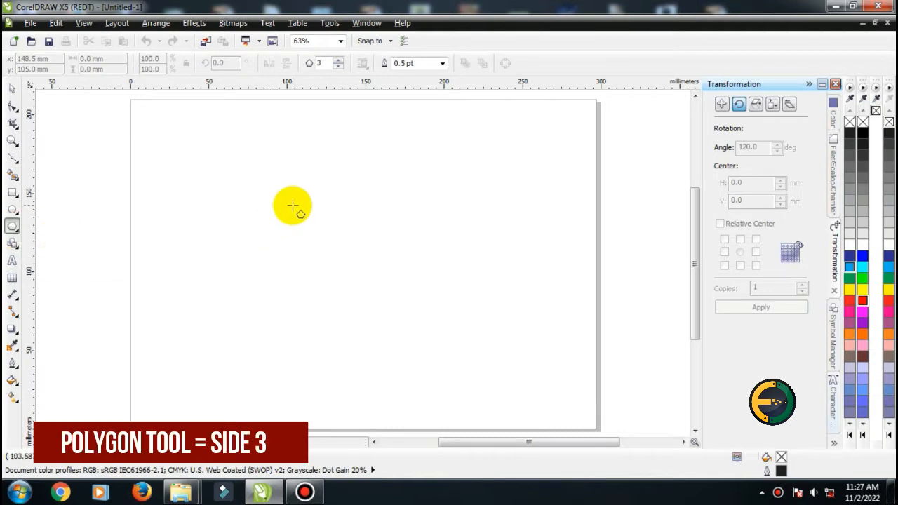
{"action": "double_click", "coordinate": [320, 63]}
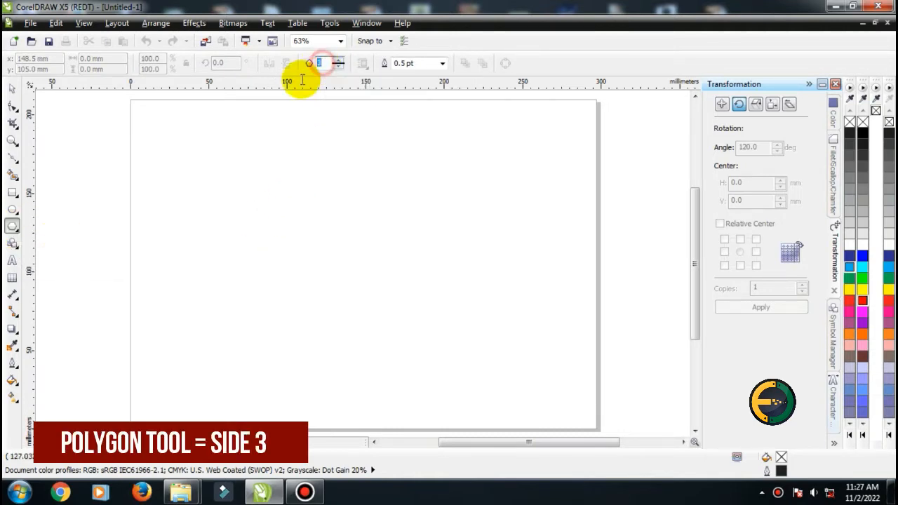
{"action": "type", "text": "3"}
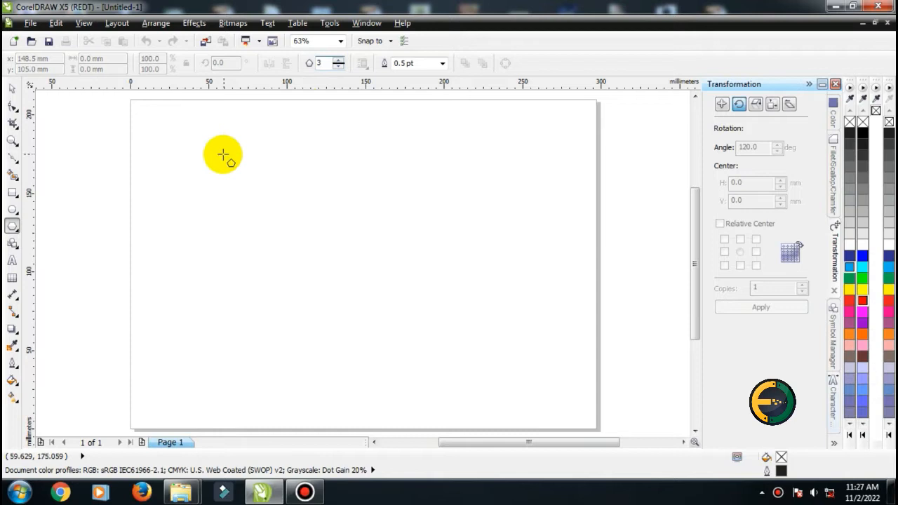
{"action": "left_click_drag", "start_coordinate": [225, 123], "coordinate": [528, 380]}
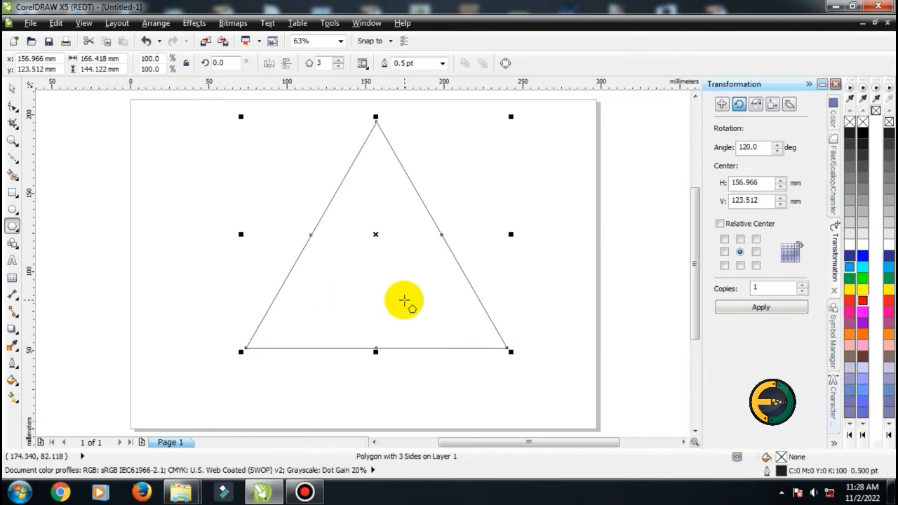
{"action": "key", "text": "p"}
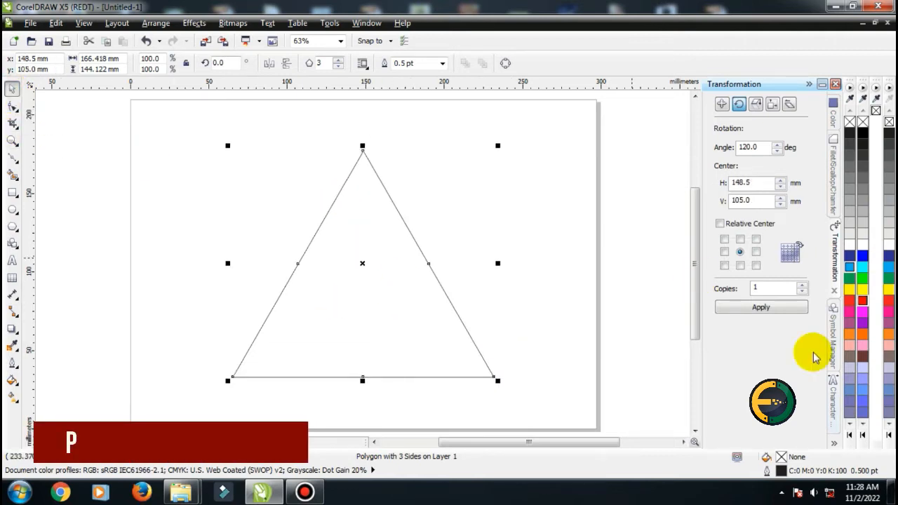
Step: Open the Contour settings for the selected triangle
{"action": "left_click", "coordinate": [834, 446]}
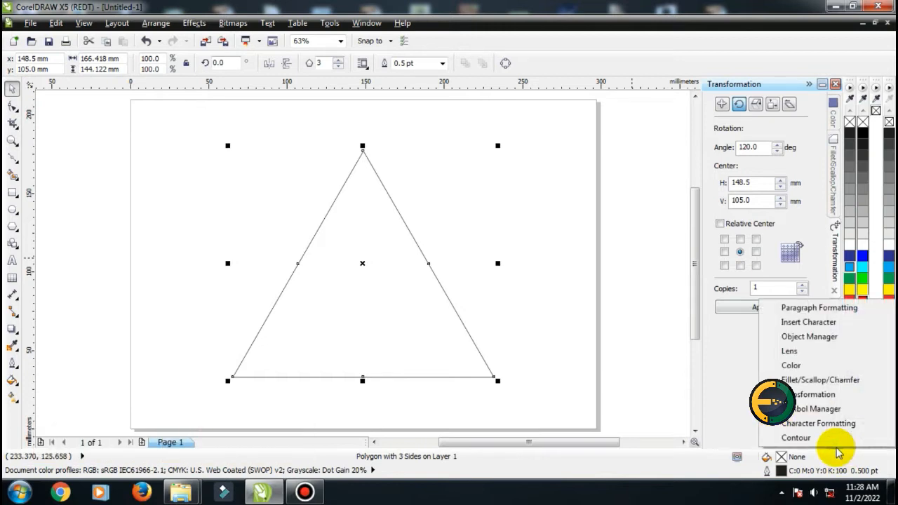
{"action": "left_click", "coordinate": [828, 439]}
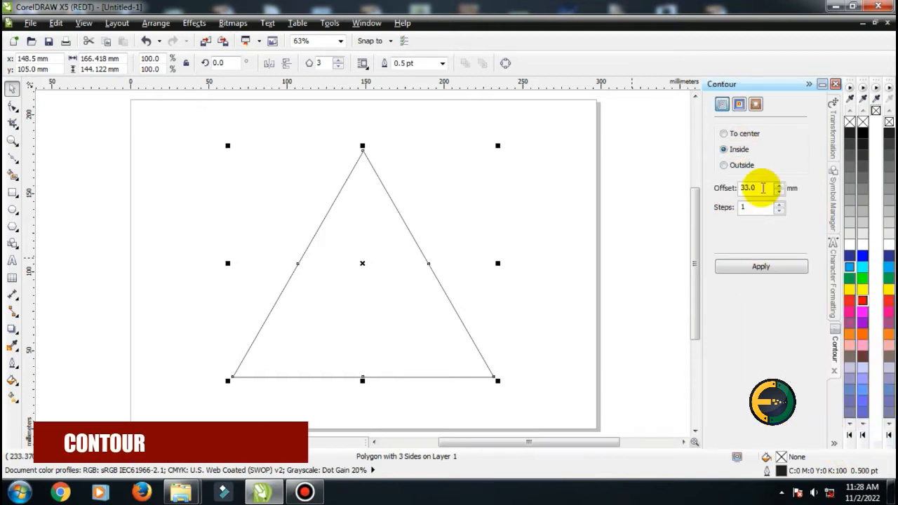
{"action": "left_click", "coordinate": [368, 22]}
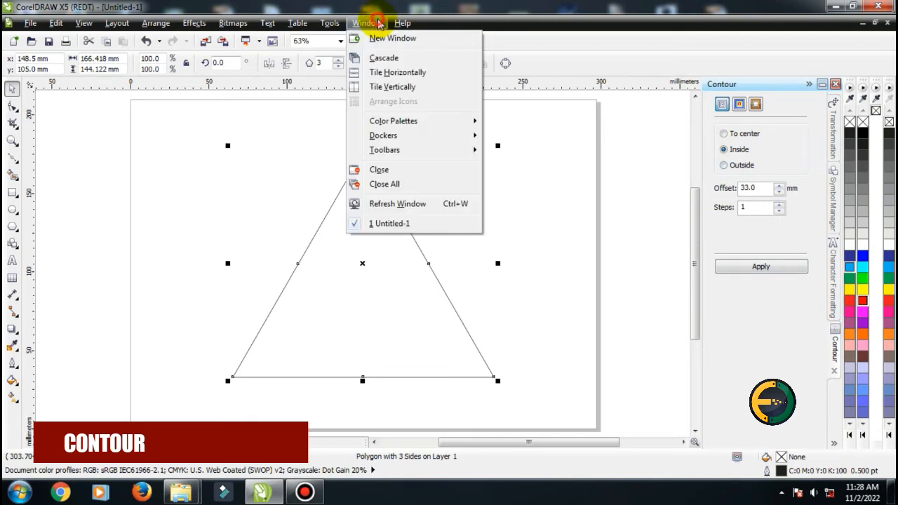
{"action": "mouse_move", "coordinate": [424, 142]}
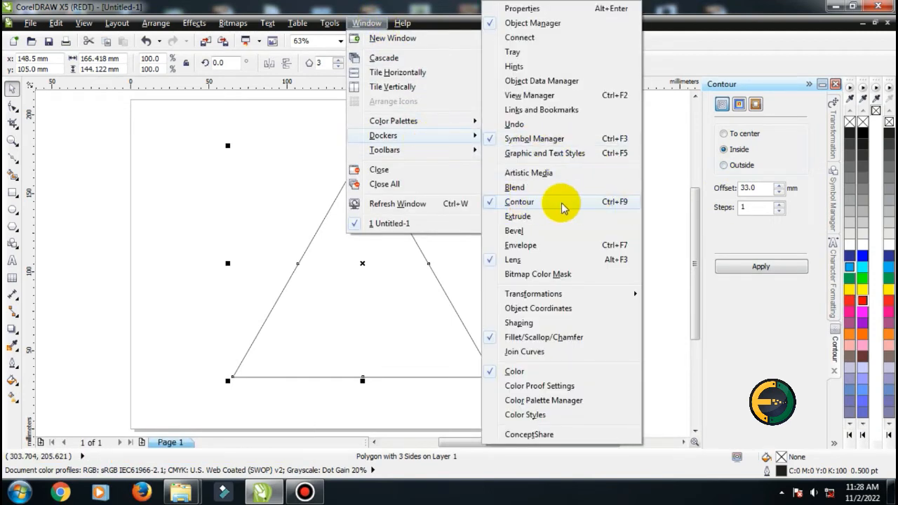
{"action": "left_click", "coordinate": [670, 218]}
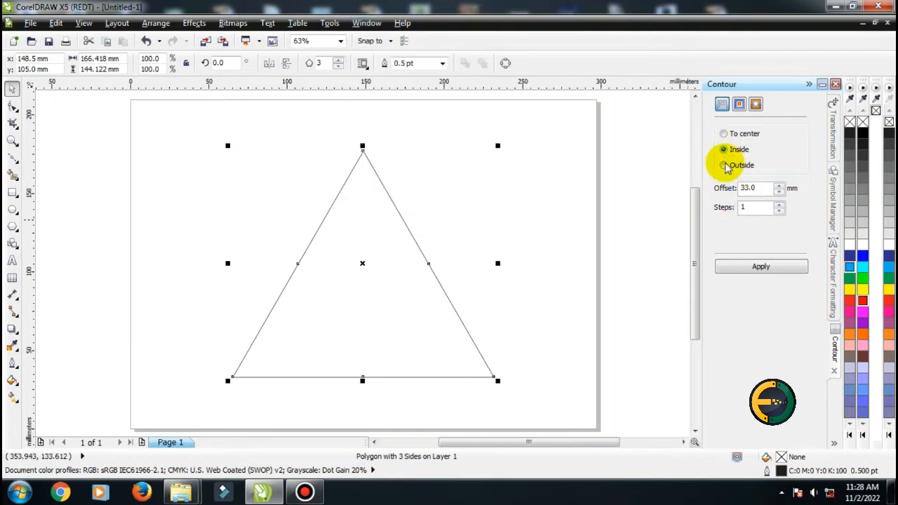
Step: Apply an inside contour with a 22 mm offset and 1 step to the triangle
{"action": "double_click", "coordinate": [747, 187]}
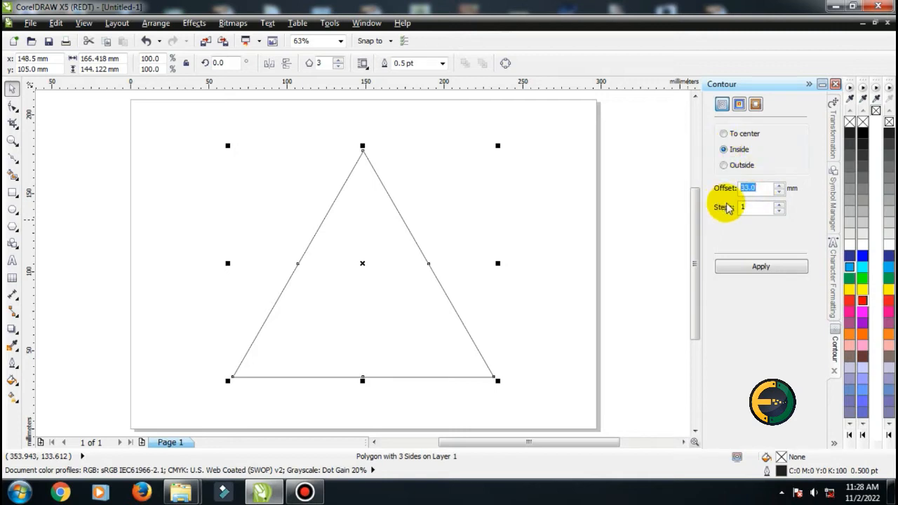
{"action": "type", "text": "22"}
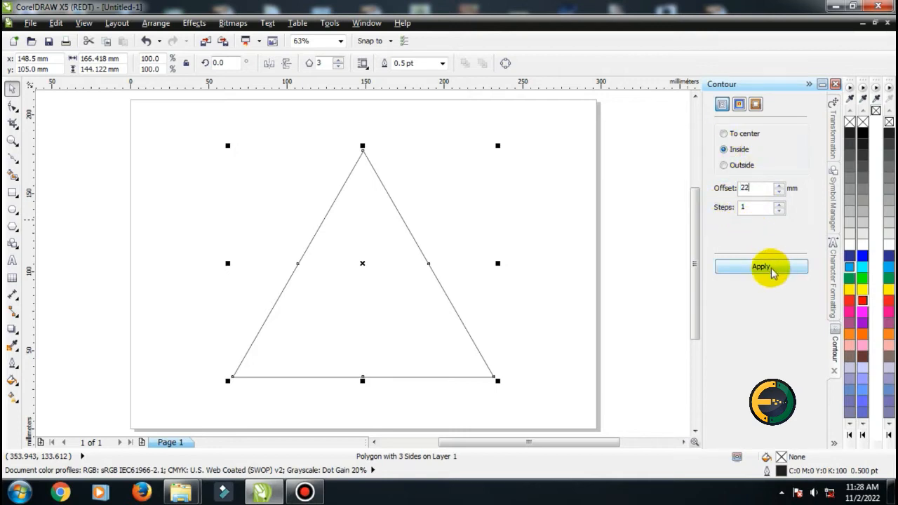
{"action": "left_click", "coordinate": [770, 267]}
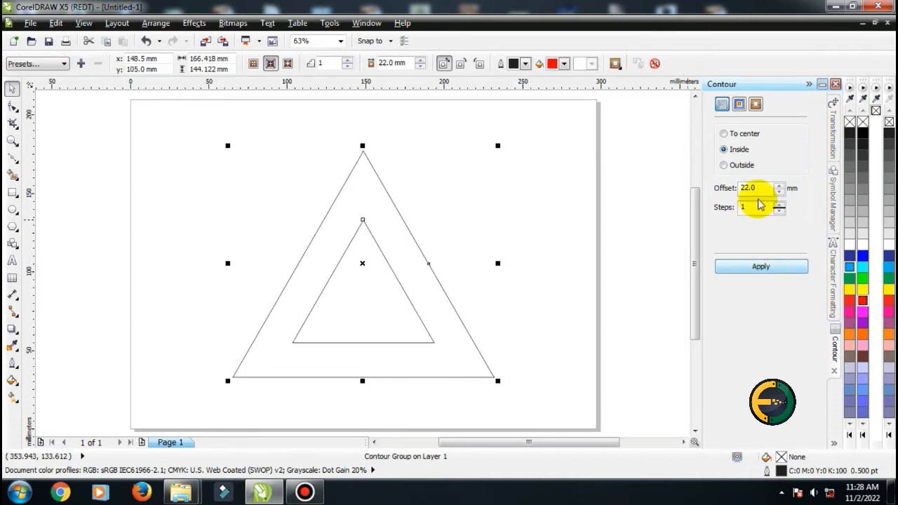
Step: Set the triangle's inside contour offset to 33 mm, apply it and deselect the contour group
{"action": "double_click", "coordinate": [757, 188]}
{"action": "type", "text": "3"}
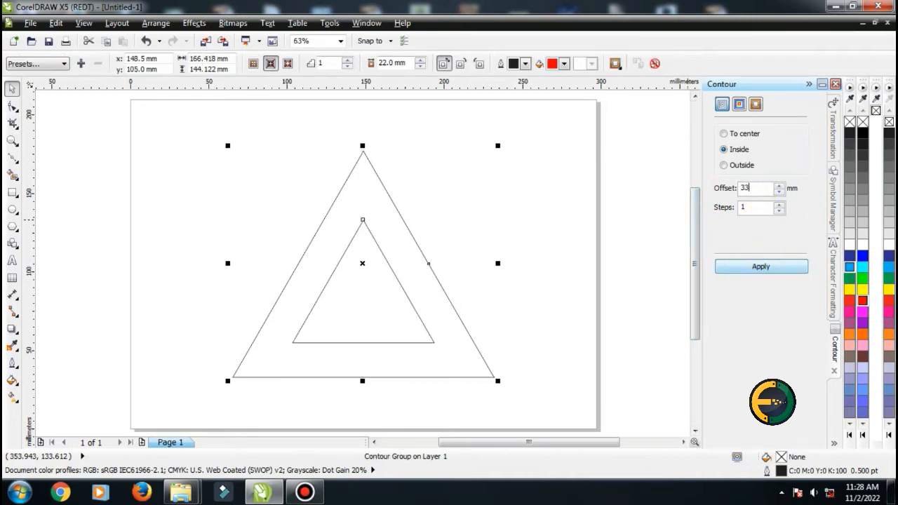
{"action": "type", "text": "3"}
{"action": "left_click", "coordinate": [761, 266]}
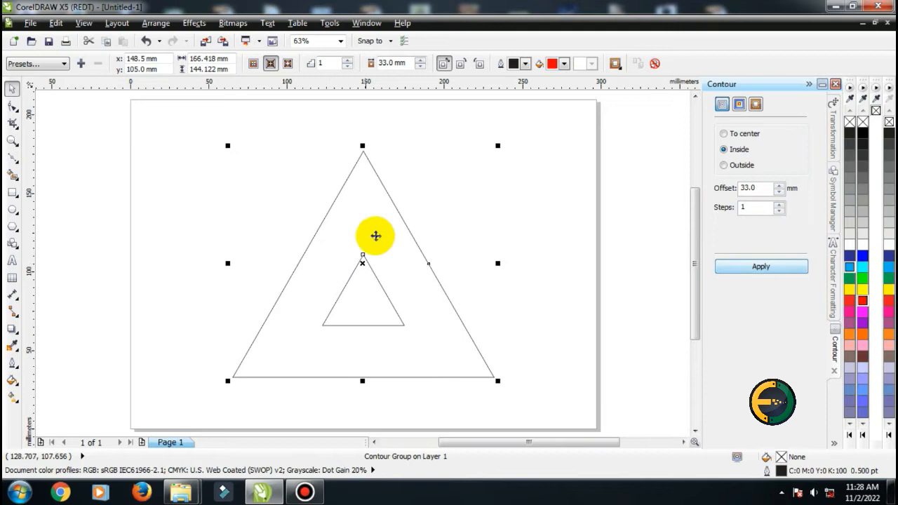
{"action": "left_click", "coordinate": [422, 212]}
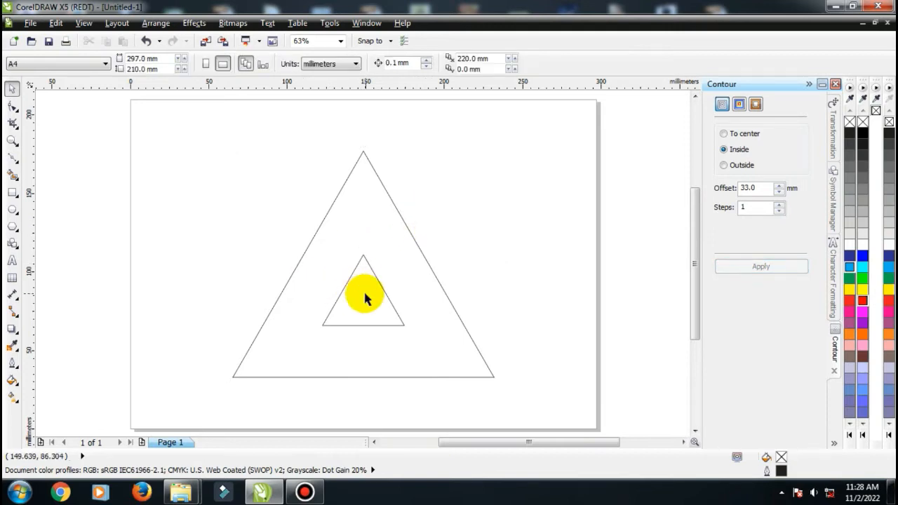
Step: Draw a straight Bézier line about 19 mm wide and 32 mm high along the inner triangle's right edge
{"action": "left_click", "coordinate": [14, 160]}
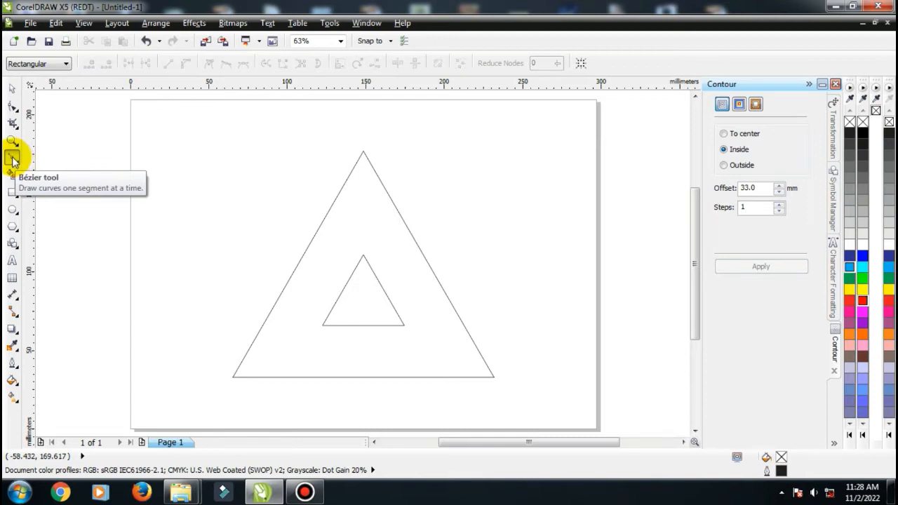
{"action": "left_click", "coordinate": [368, 264]}
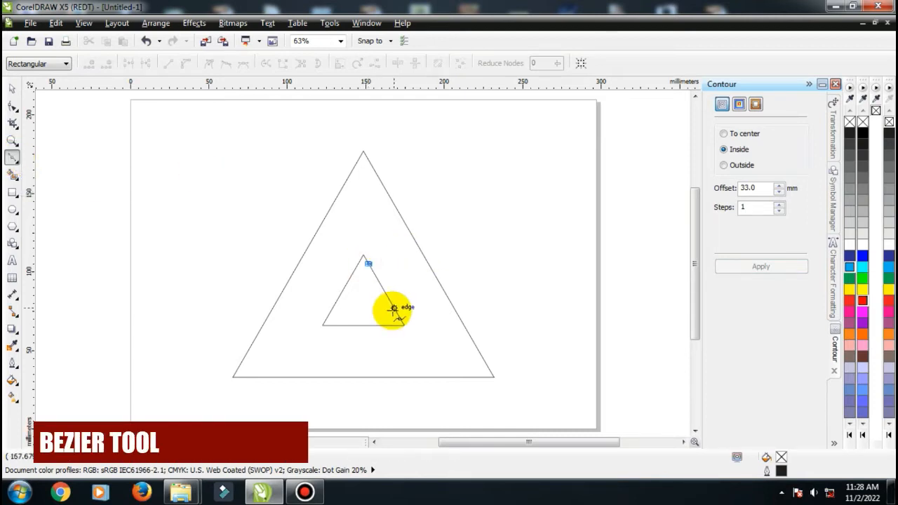
{"action": "left_click", "coordinate": [397, 313]}
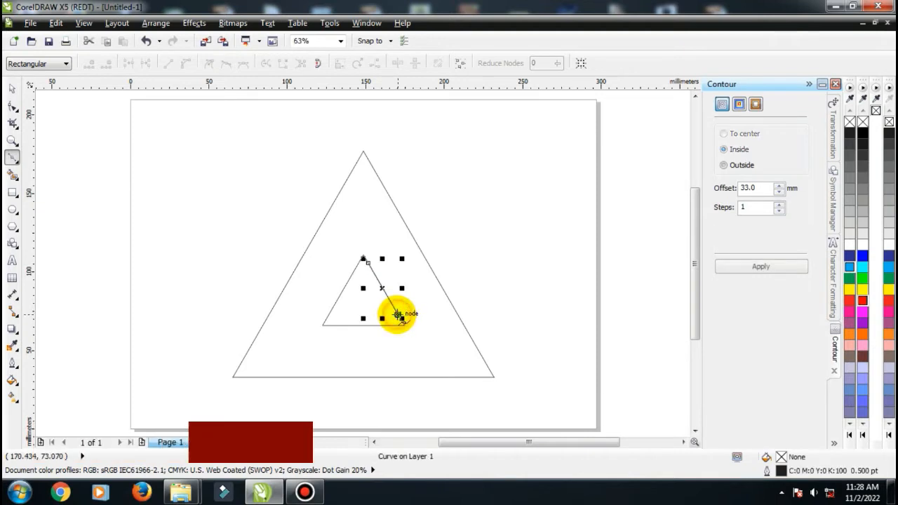
Step: Stretch the line proportionally up past the outer triangle's left side, to about 54 mm wide and 93 mm high
{"action": "left_click", "coordinate": [12, 88]}
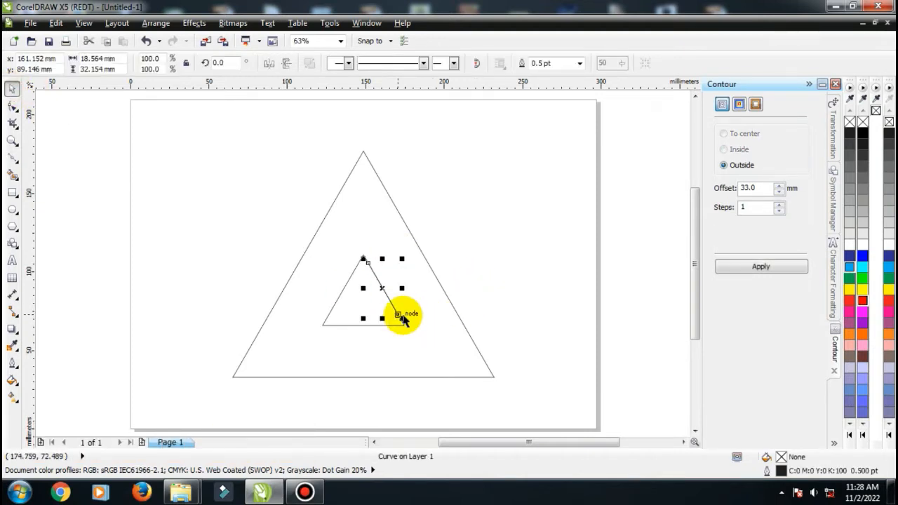
{"action": "mouse_move", "coordinate": [401, 316]}
{"action": "left_mouse_down"}
{"action": "mouse_move", "coordinate": [362, 258]}
{"action": "mouse_move", "coordinate": [396, 314]}
{"action": "left_mouse_up"}
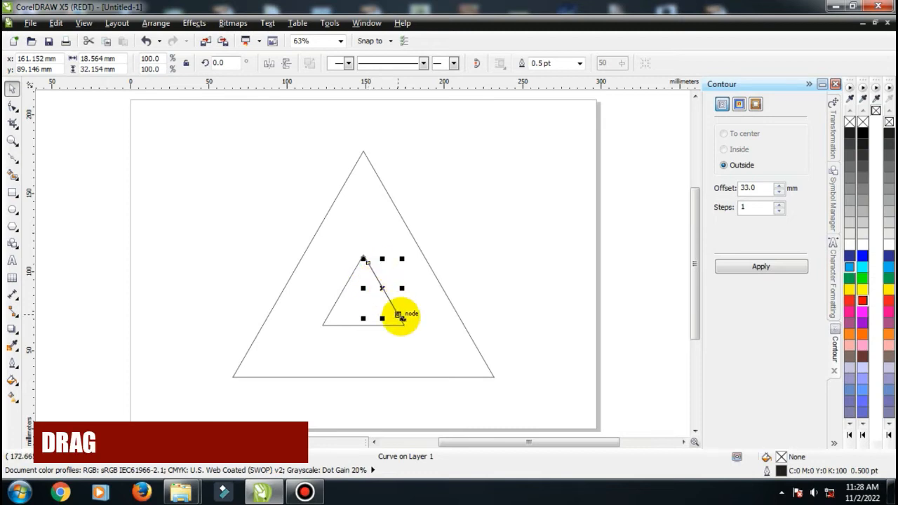
{"action": "left_click_drag", "start_coordinate": [362, 257], "coordinate": [313, 169]}
{"action": "left_click", "coordinate": [274, 196]}
{"action": "left_click", "coordinate": [326, 193]}
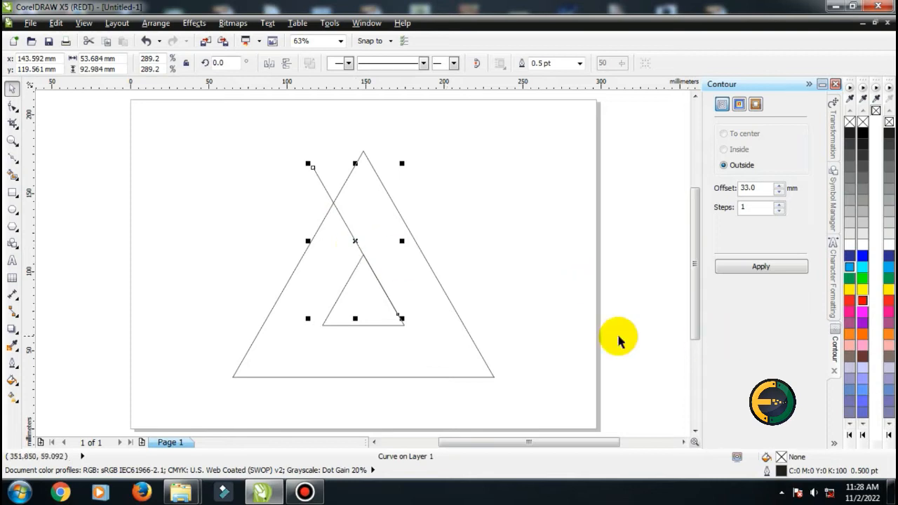
Step: Open the Rotate transformation settings for the line
{"action": "right_click", "coordinate": [834, 442]}
{"action": "left_click", "coordinate": [825, 393]}
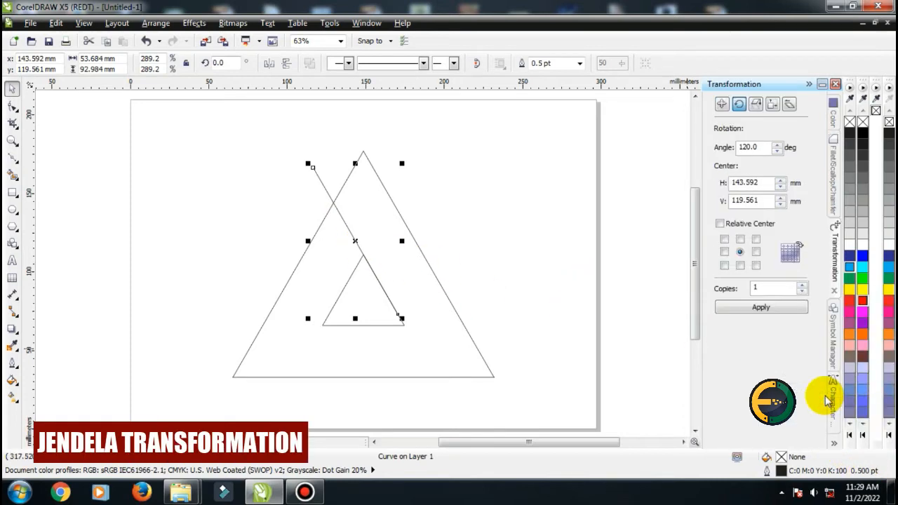
{"action": "left_click", "coordinate": [366, 23]}
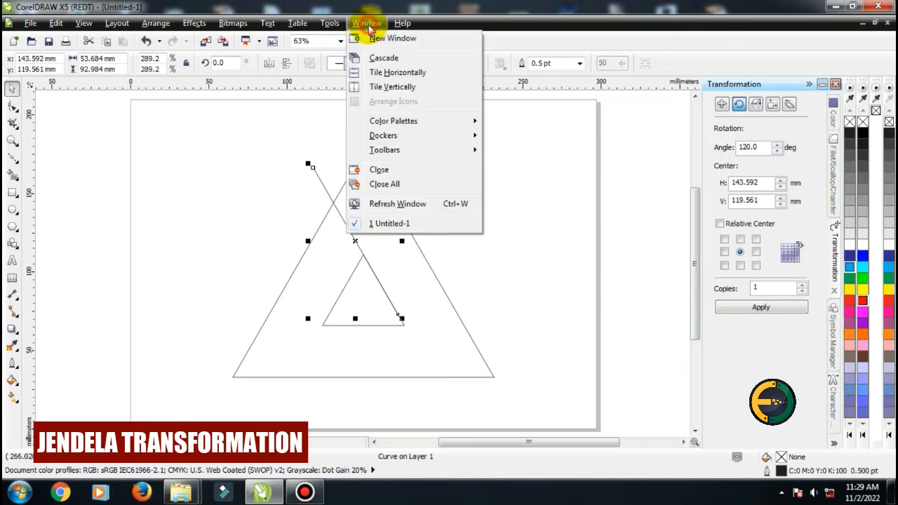
{"action": "mouse_move", "coordinate": [423, 142]}
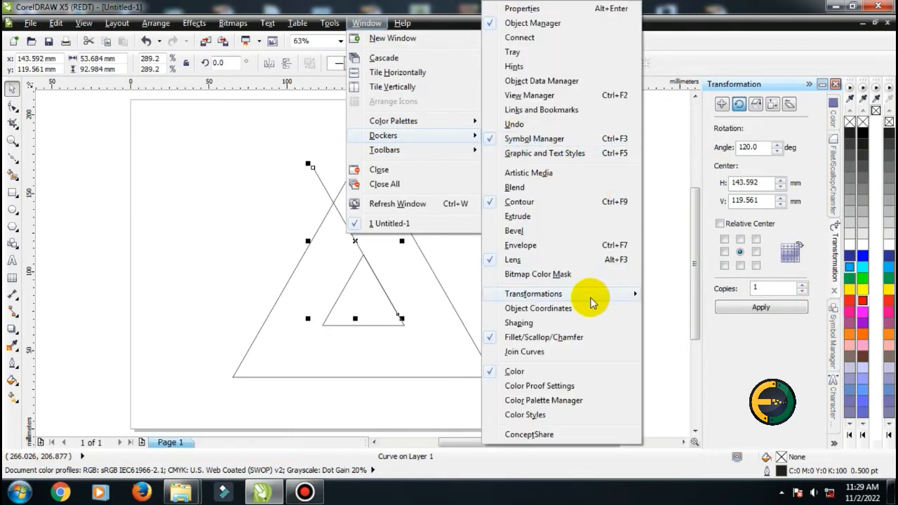
{"action": "mouse_move", "coordinate": [589, 294]}
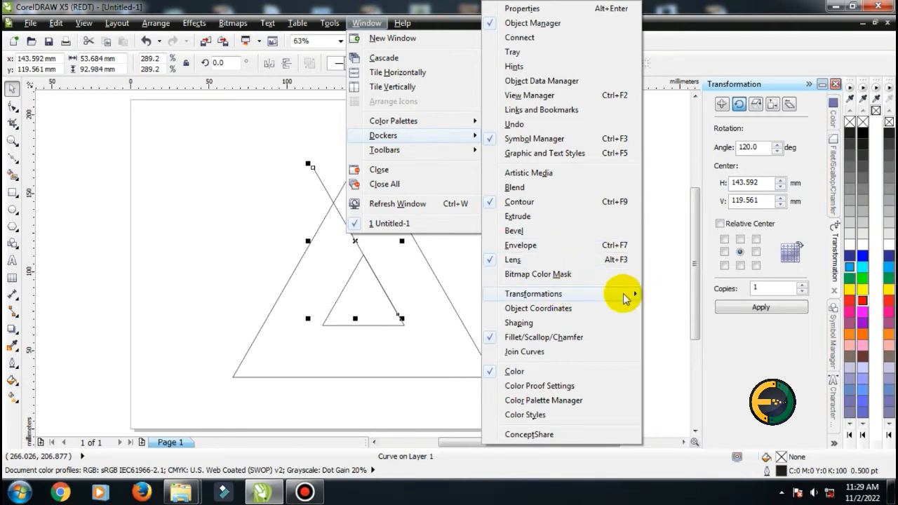
{"action": "mouse_move", "coordinate": [627, 295]}
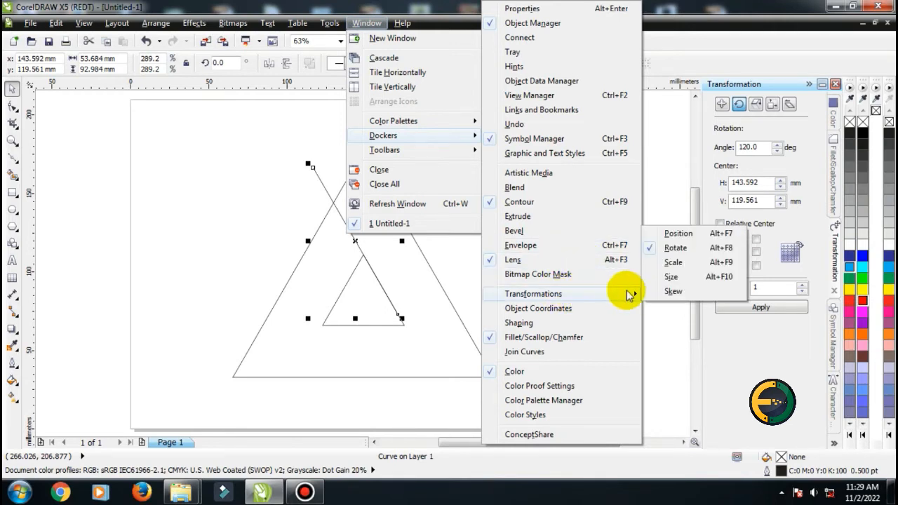
{"action": "left_click", "coordinate": [690, 251]}
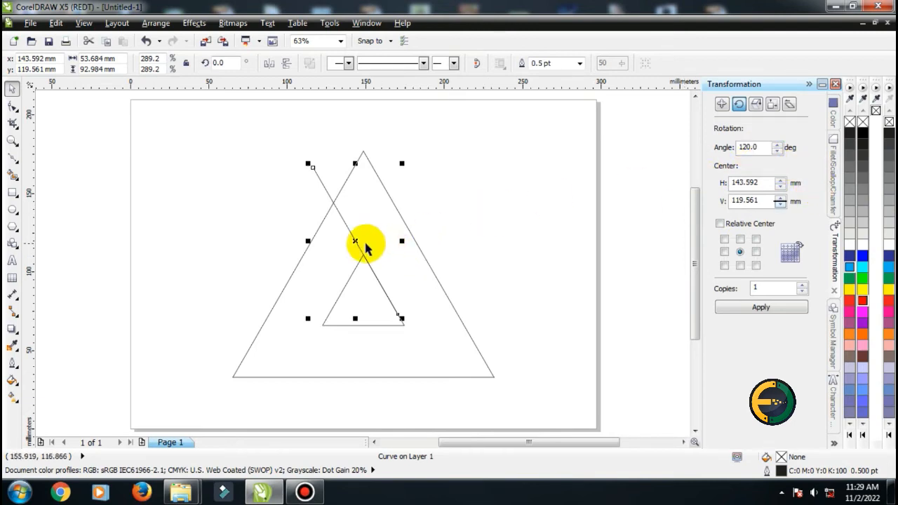
Step: Select the long diagonal line and move its rotation centre to the centre of the inner triangle
{"action": "left_click", "coordinate": [295, 170]}
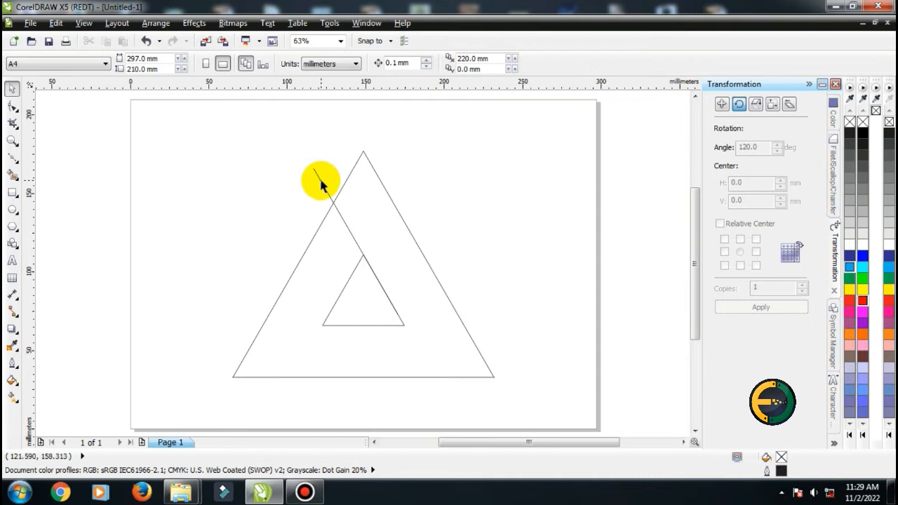
{"action": "left_click", "coordinate": [321, 184]}
{"action": "left_click", "coordinate": [354, 240]}
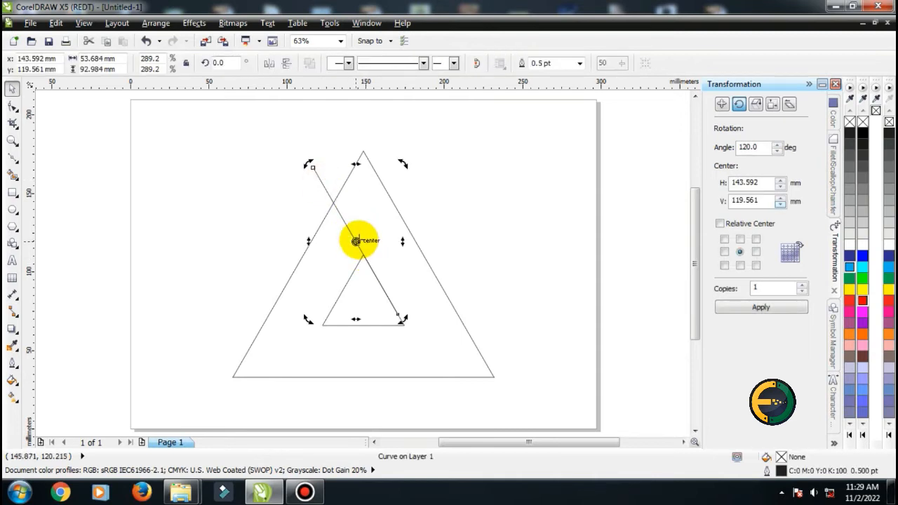
{"action": "left_click_drag", "start_coordinate": [356, 240], "coordinate": [363, 284]}
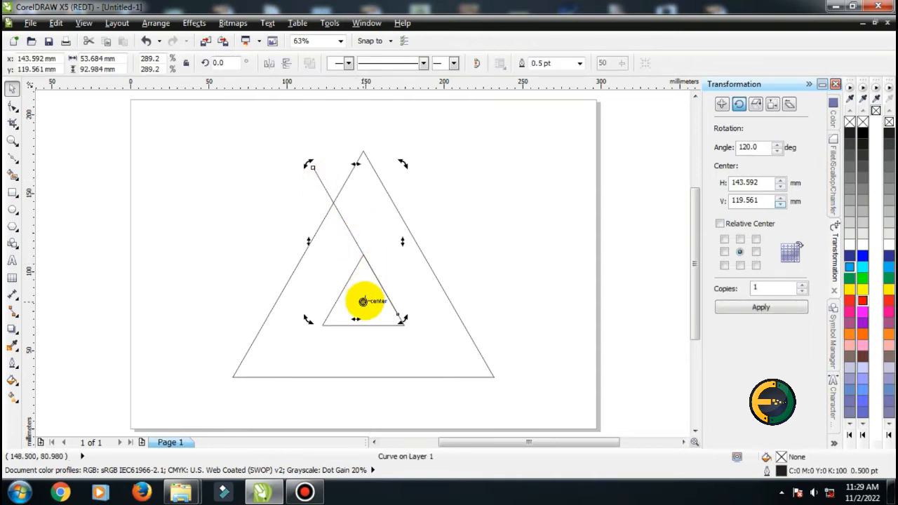
Step: Create two further copies of the diagonal line around the inner triangle's centre, each rotated by another 120 degrees
{"action": "left_click", "coordinate": [752, 146]}
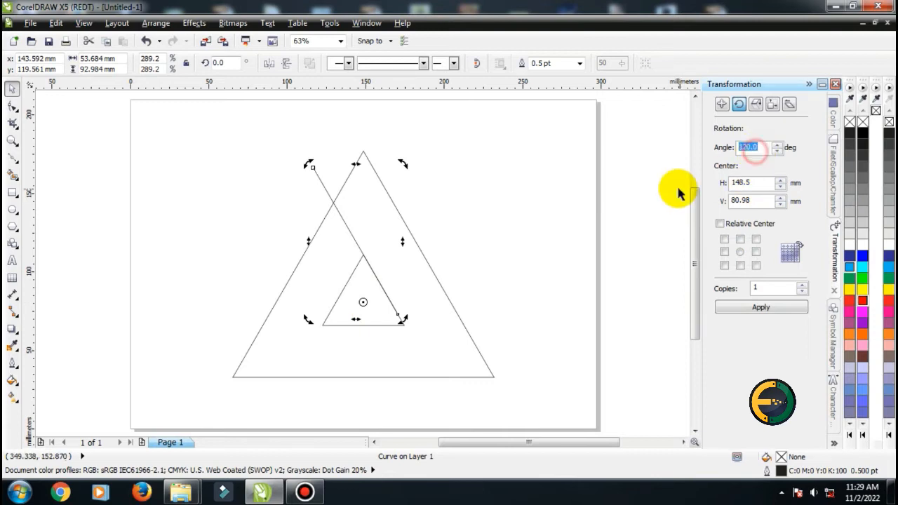
{"action": "type", "text": "120"}
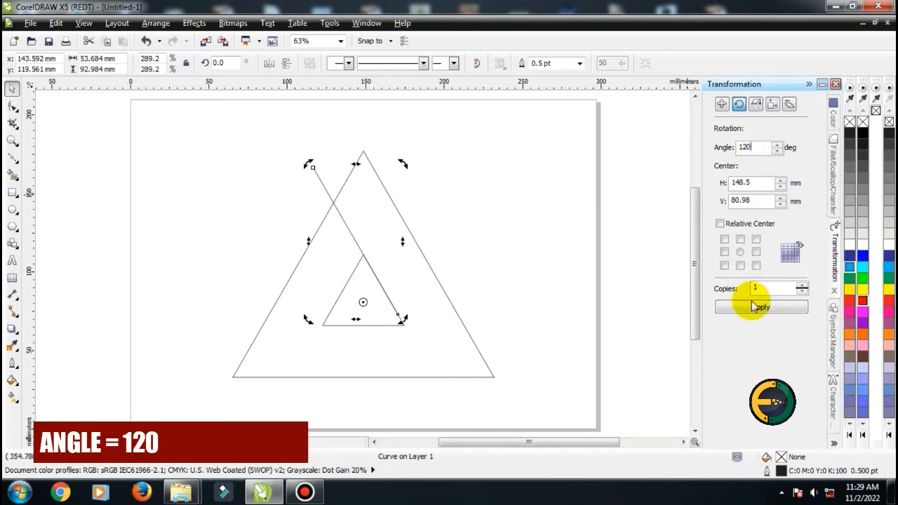
{"action": "left_click", "coordinate": [752, 311]}
{"action": "left_click", "coordinate": [752, 311]}
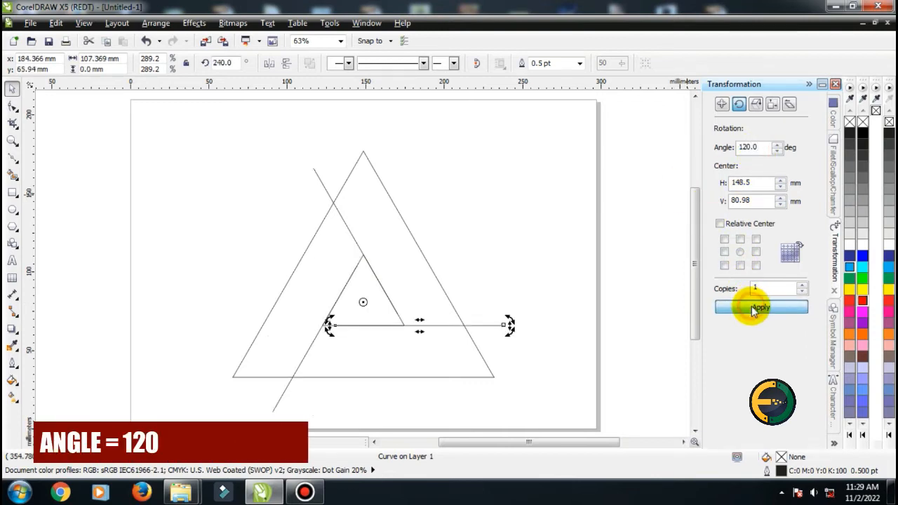
{"action": "left_click", "coordinate": [581, 245]}
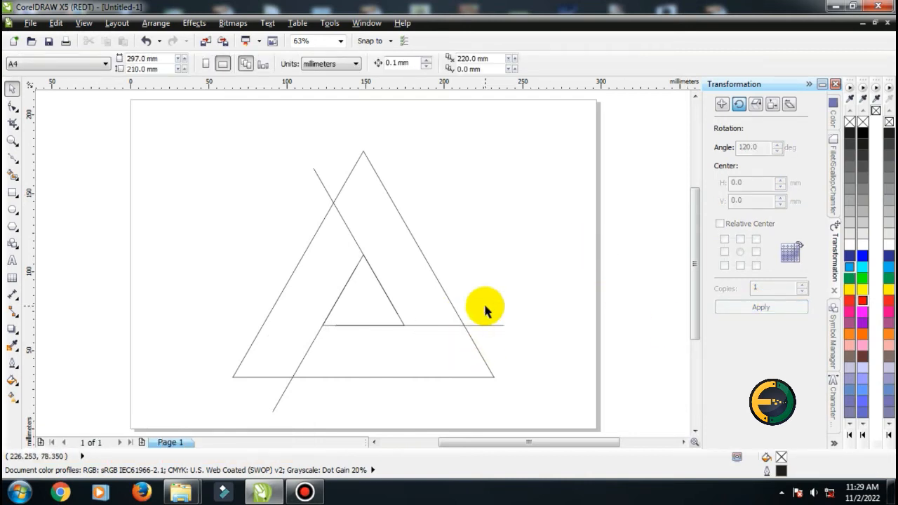
Step: Smart-fill the enclosed four-sided region below the inner triangle with blue
{"action": "left_click", "coordinate": [14, 175]}
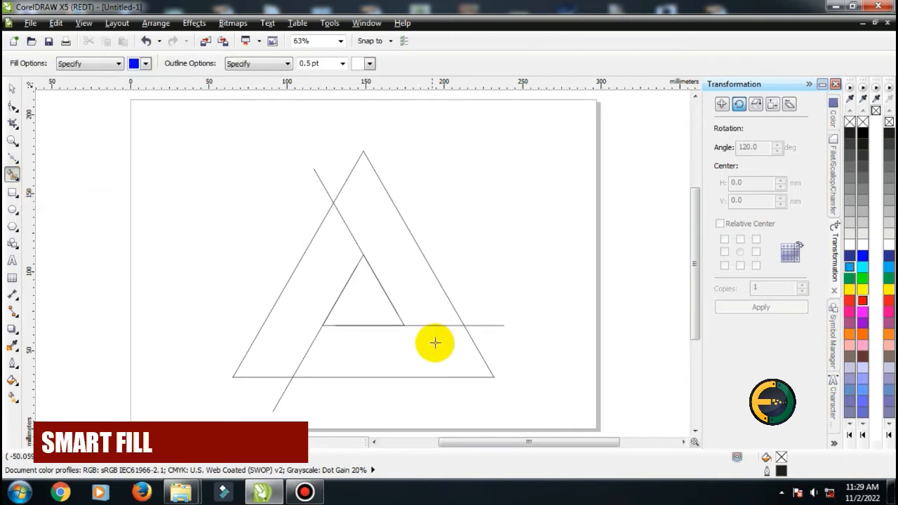
{"action": "left_click", "coordinate": [375, 354]}
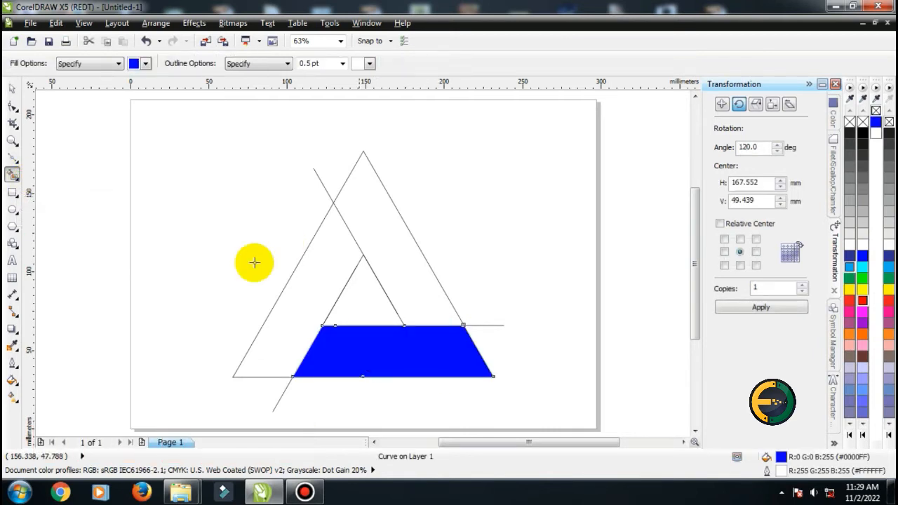
{"action": "left_click", "coordinate": [12, 91]}
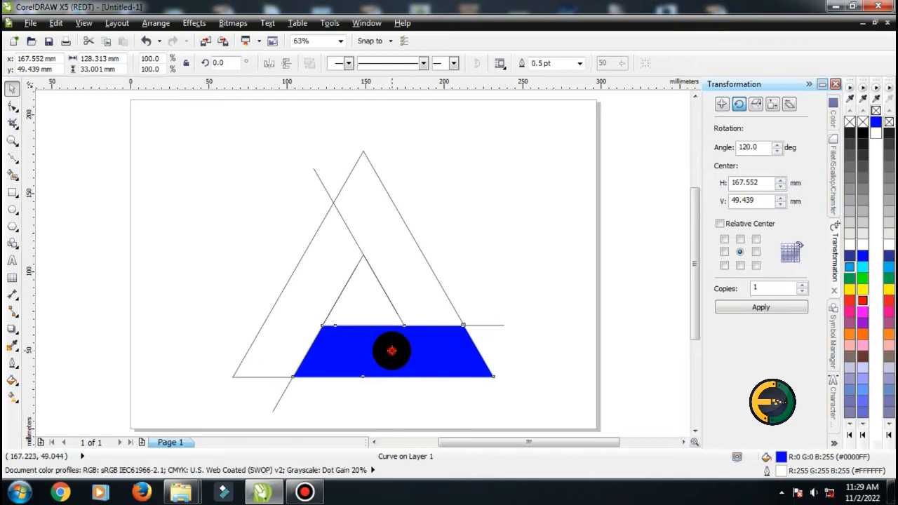
Step: Set the blue shape's rotation centre at the inner triangle's centre and create two successive copies rotated by 120 degrees
{"action": "left_click", "coordinate": [391, 351]}
{"action": "left_click_drag", "start_coordinate": [363, 303], "coordinate": [362, 303]}
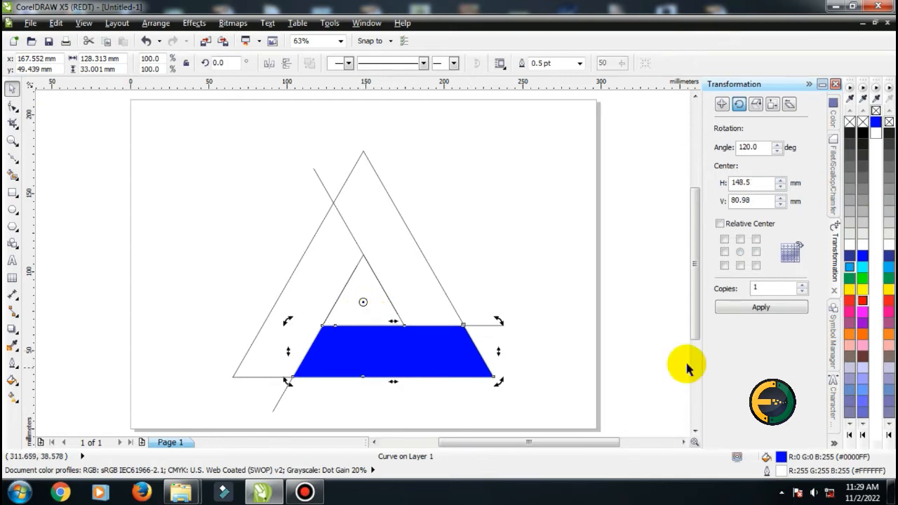
{"action": "left_click", "coordinate": [735, 308]}
{"action": "left_click", "coordinate": [734, 309]}
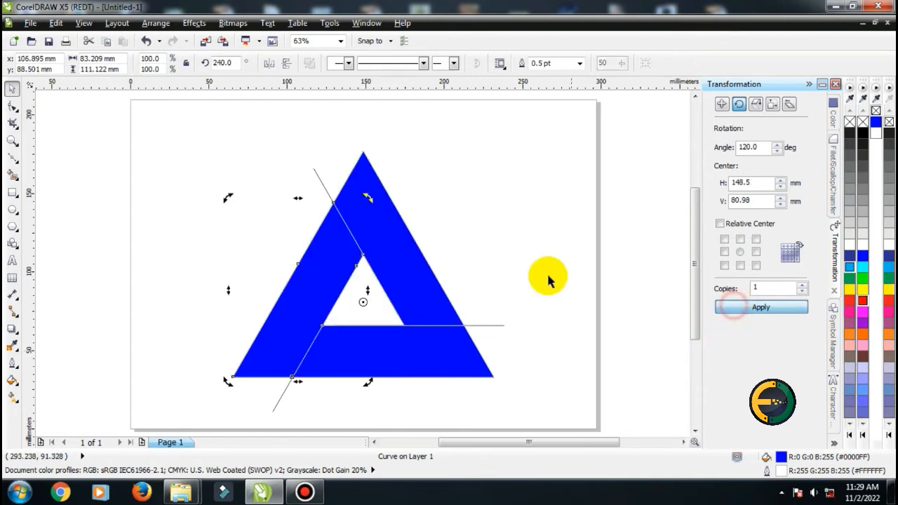
{"action": "left_click", "coordinate": [544, 275]}
Step: Delete the blue shape on the triangle's right side and stretch the original diagonal line down past the base, to about 85 by 148 mm
{"action": "left_click", "coordinate": [395, 277]}
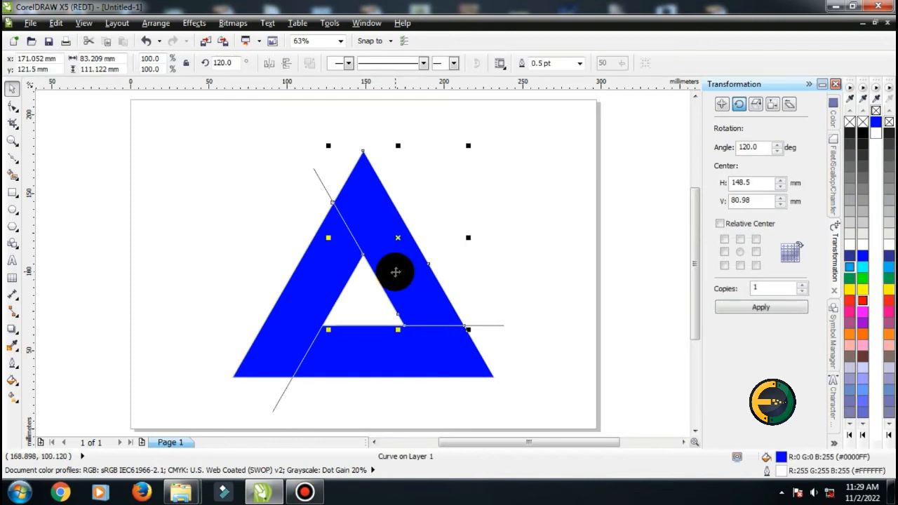
{"action": "key", "text": "Delete"}
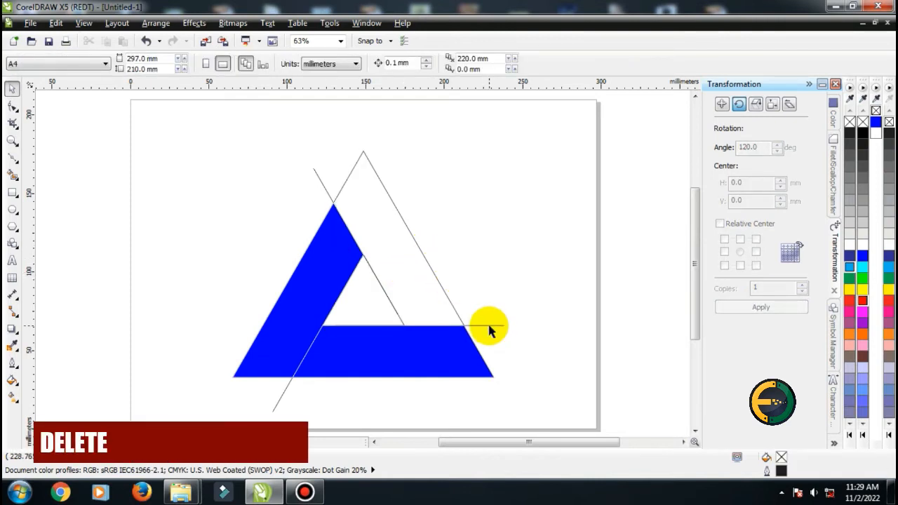
{"action": "left_click", "coordinate": [397, 317]}
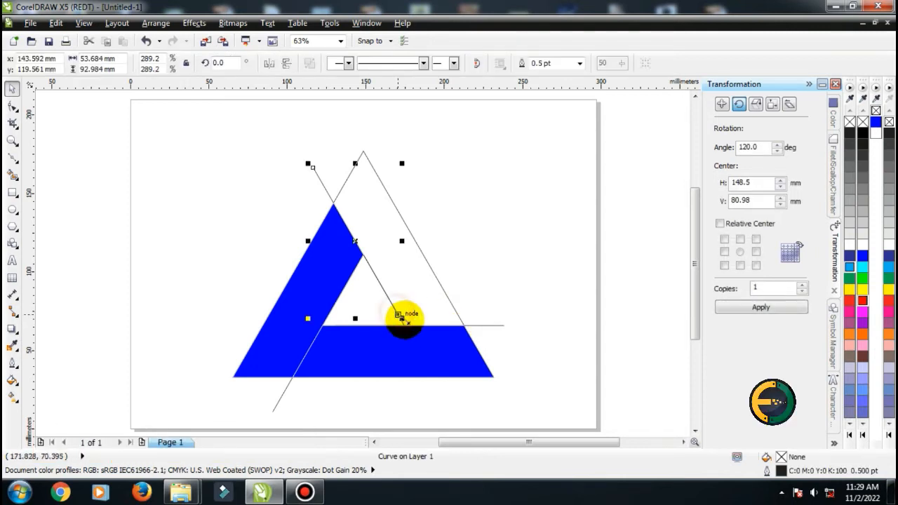
{"action": "left_click_drag", "start_coordinate": [401, 318], "coordinate": [450, 406]}
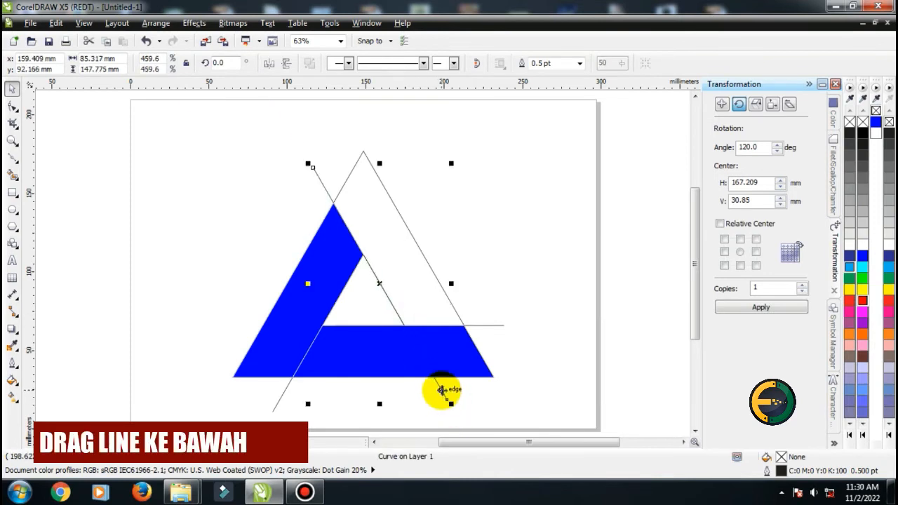
Step: Add a node to the lower edge of the bottom blue shape, close to where the diagonal line crosses it
{"action": "scroll", "coordinate": [442, 390], "scroll_direction": "up", "scroll_amount": 6}
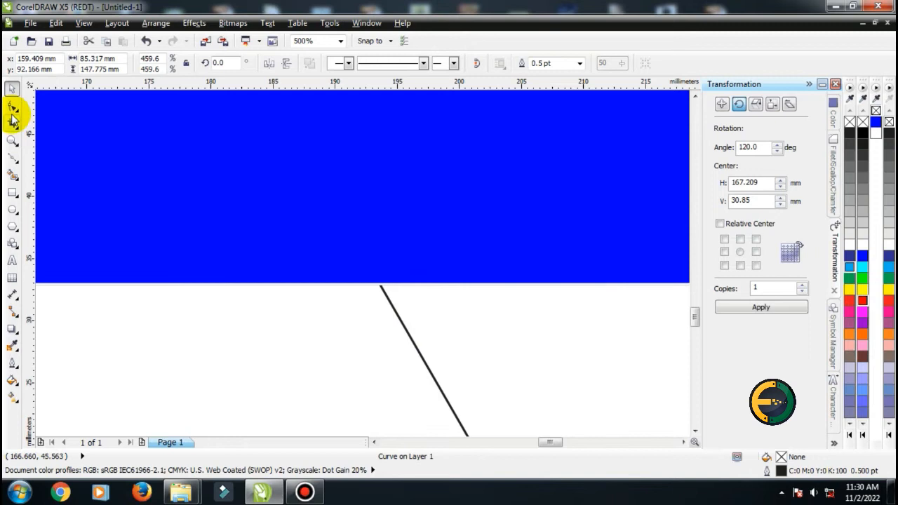
{"action": "left_click", "coordinate": [13, 110]}
{"action": "left_click", "coordinate": [397, 286]}
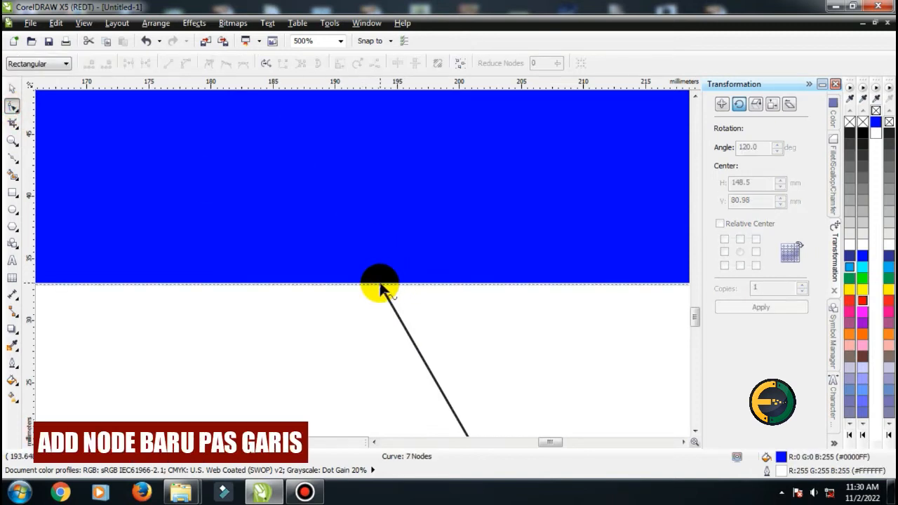
{"action": "double_click", "coordinate": [418, 284]}
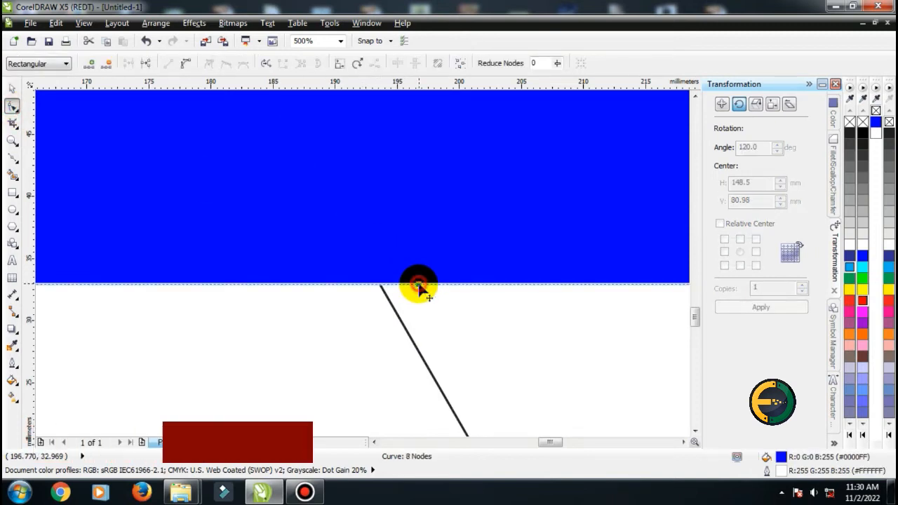
{"action": "left_click", "coordinate": [12, 89]}
{"action": "scroll", "coordinate": [265, 304], "scroll_direction": "down", "scroll_amount": 4}
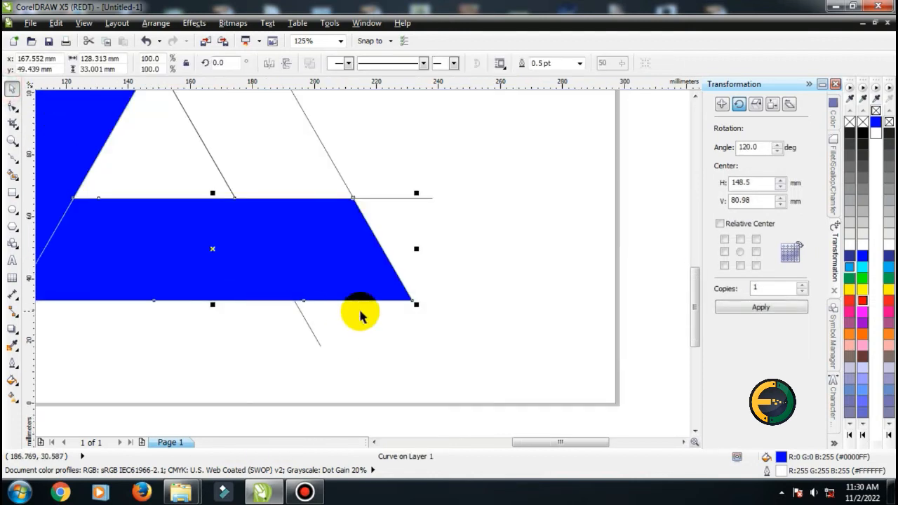
Step: Delete the lower-right corner node of the bottom blue shape
{"action": "left_click", "coordinate": [14, 107]}
{"action": "scroll", "coordinate": [410, 295], "scroll_direction": "up", "scroll_amount": 4}
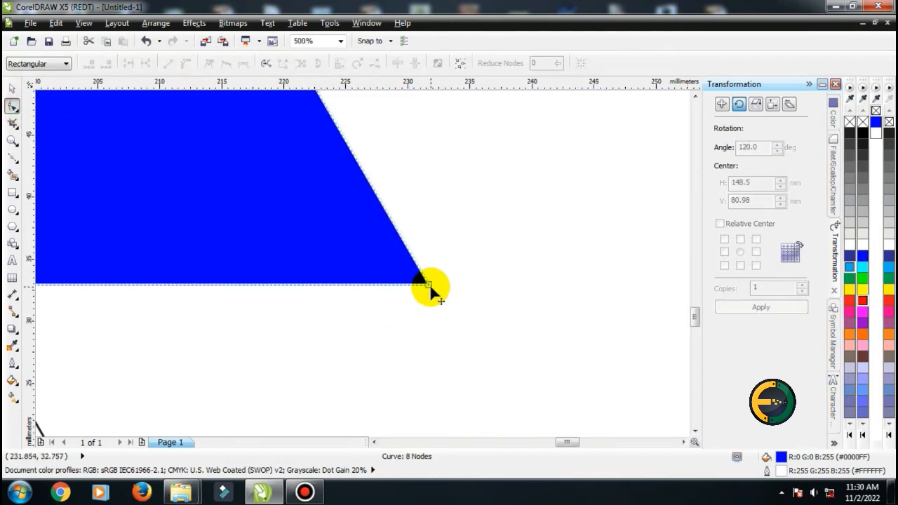
{"action": "key", "text": "Delete"}
{"action": "scroll", "coordinate": [508, 288], "scroll_direction": "down", "scroll_amount": 2}
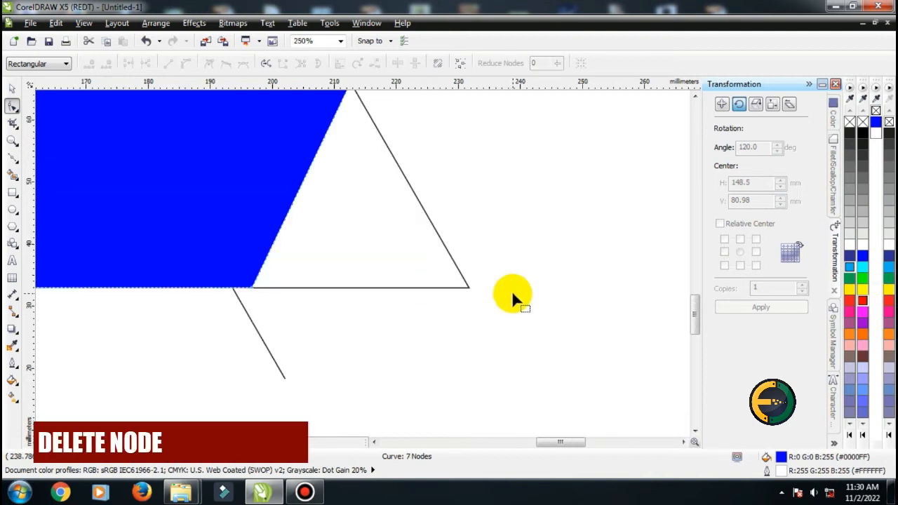
Step: Move the bottom blue shape's new lower-right corner node onto the point where the diagonal line meets the base
{"action": "scroll", "coordinate": [233, 289], "scroll_direction": "up", "scroll_amount": 4}
{"action": "left_click_drag", "start_coordinate": [324, 279], "coordinate": [245, 275]}
{"action": "scroll", "coordinate": [432, 299], "scroll_direction": "down", "scroll_amount": 6}
{"action": "scroll", "coordinate": [438, 304], "scroll_direction": "down", "scroll_amount": 2}
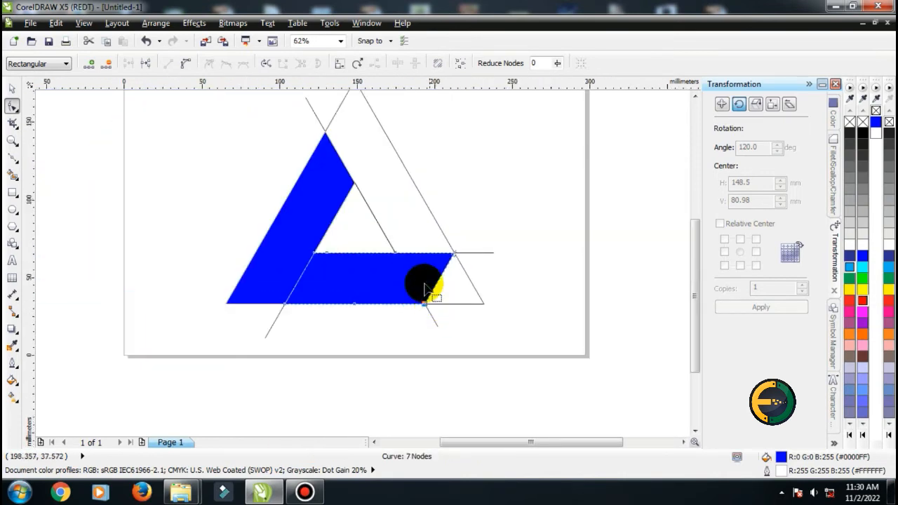
{"action": "left_click", "coordinate": [12, 89]}
{"action": "left_click", "coordinate": [109, 169]}
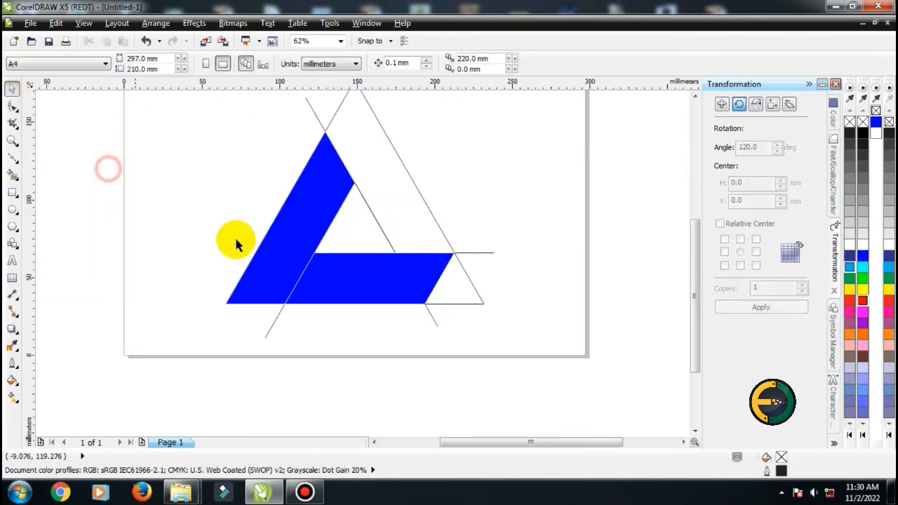
Step: Fill the bottom blue parallelogram with red
{"action": "left_click", "coordinate": [413, 274]}
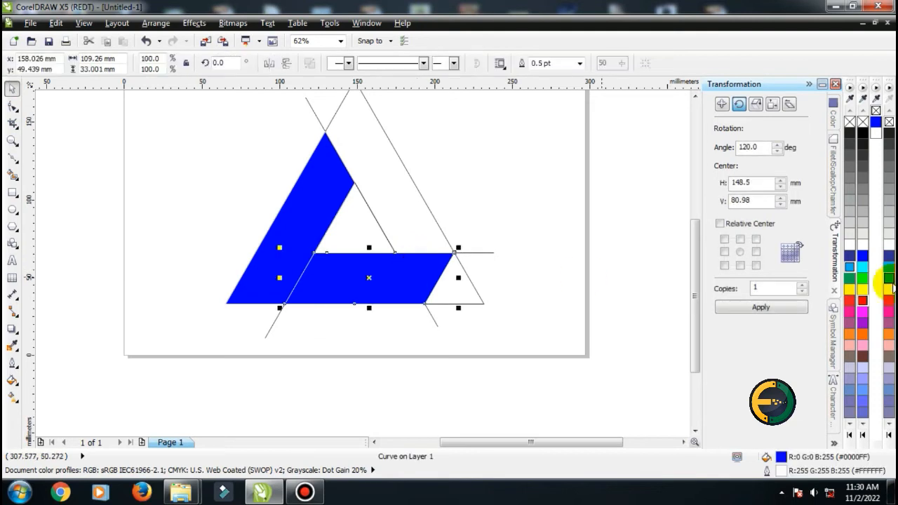
{"action": "left_click", "coordinate": [864, 302]}
{"action": "left_click", "coordinate": [597, 231]}
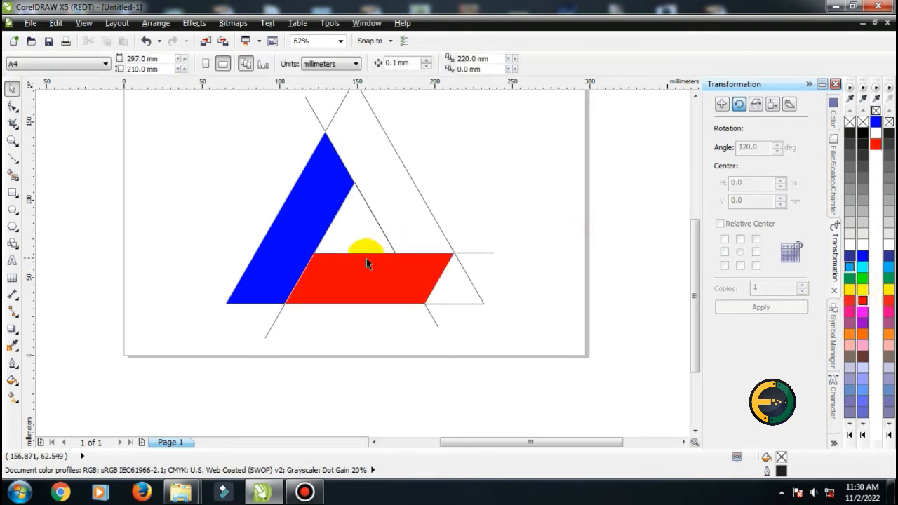
Step: Apply a drop shadow to the left blue shape, directed diagonally toward the red shape
{"action": "scroll", "coordinate": [366, 258], "scroll_direction": "up", "scroll_amount": 5}
{"action": "scroll", "coordinate": [366, 259], "scroll_direction": "down", "scroll_amount": 3}
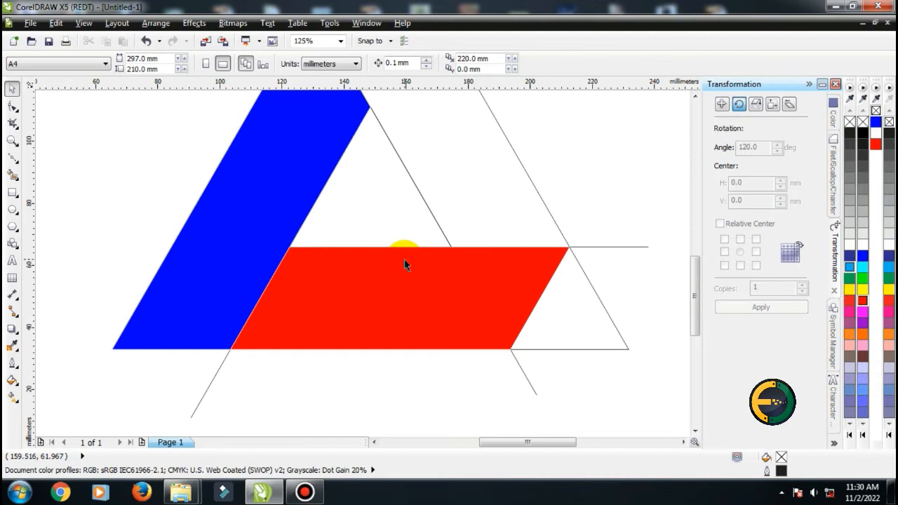
{"action": "scroll", "coordinate": [404, 259], "scroll_direction": "down", "scroll_amount": 2}
{"action": "scroll", "coordinate": [327, 257], "scroll_direction": "up", "scroll_amount": 2}
{"action": "left_click", "coordinate": [275, 241]}
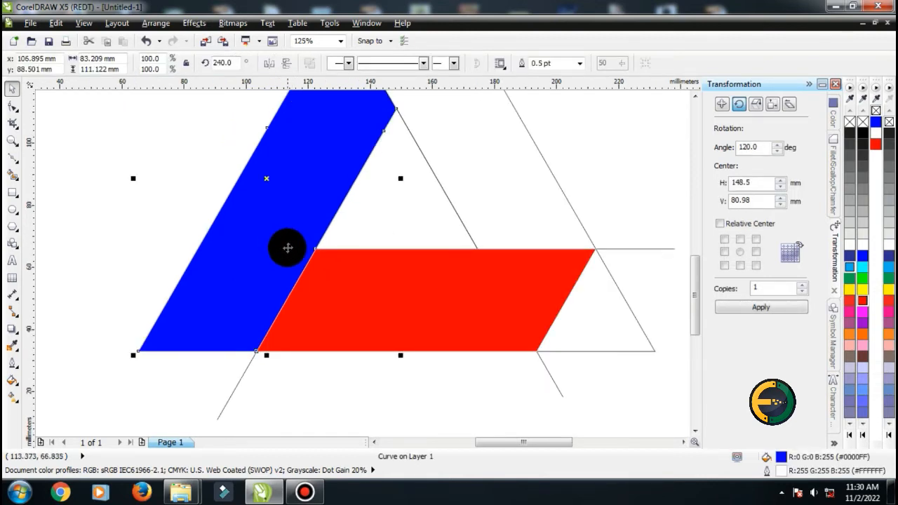
{"action": "left_click", "coordinate": [12, 327]}
{"action": "left_click_drag", "start_coordinate": [285, 197], "coordinate": [306, 229]}
Step: Set the blue shape's drop shadow to Normal mode with a black colour
{"action": "left_click", "coordinate": [515, 63]}
{"action": "left_click", "coordinate": [480, 56]}
{"action": "left_click", "coordinate": [551, 64]}
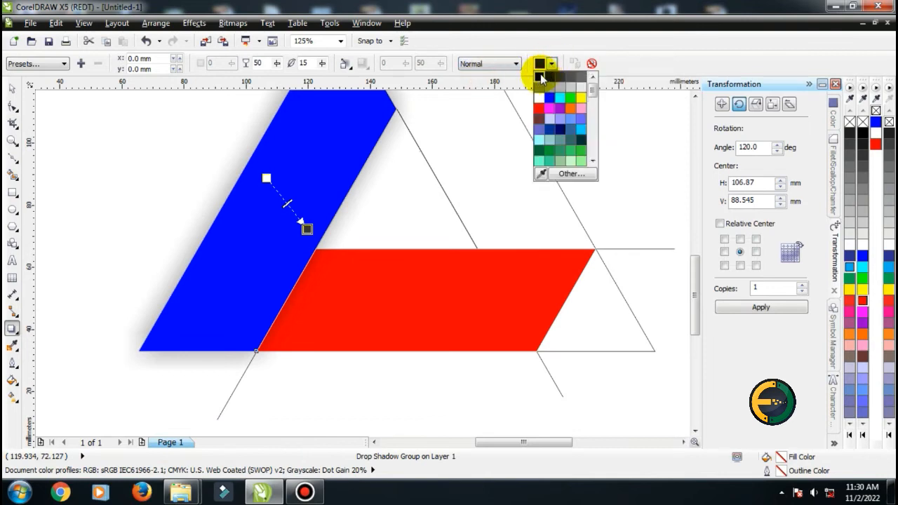
{"action": "left_click", "coordinate": [538, 75]}
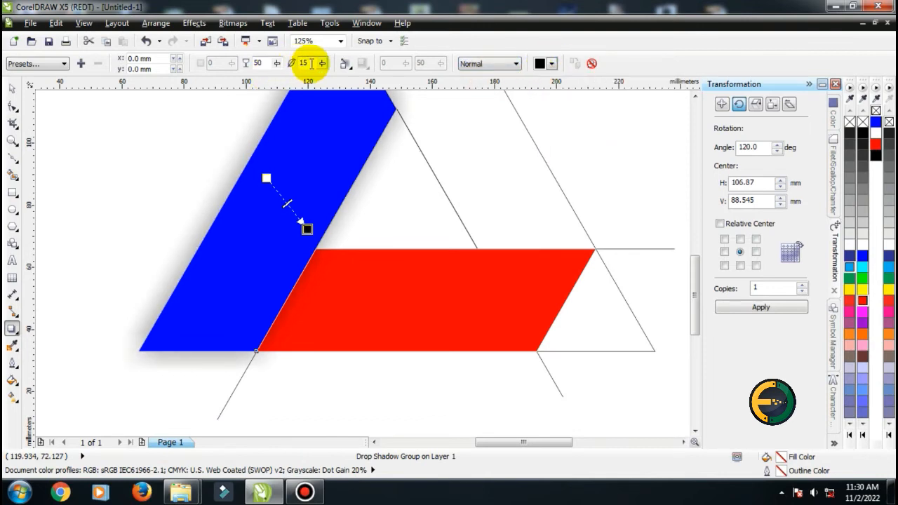
Step: Set the drop shadow's feathering to 40 and its opacity to 83
{"action": "left_click_drag", "start_coordinate": [321, 63], "coordinate": [335, 99]}
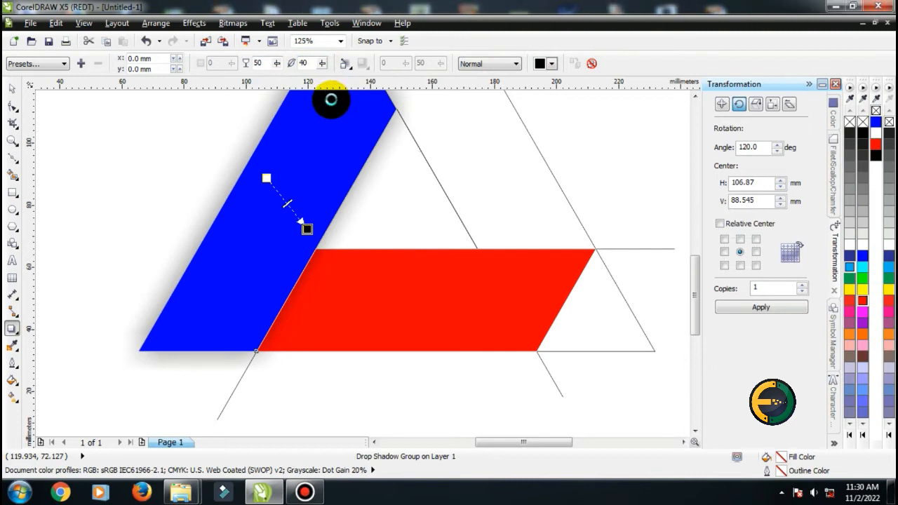
{"action": "left_click_drag", "start_coordinate": [276, 63], "coordinate": [293, 96]}
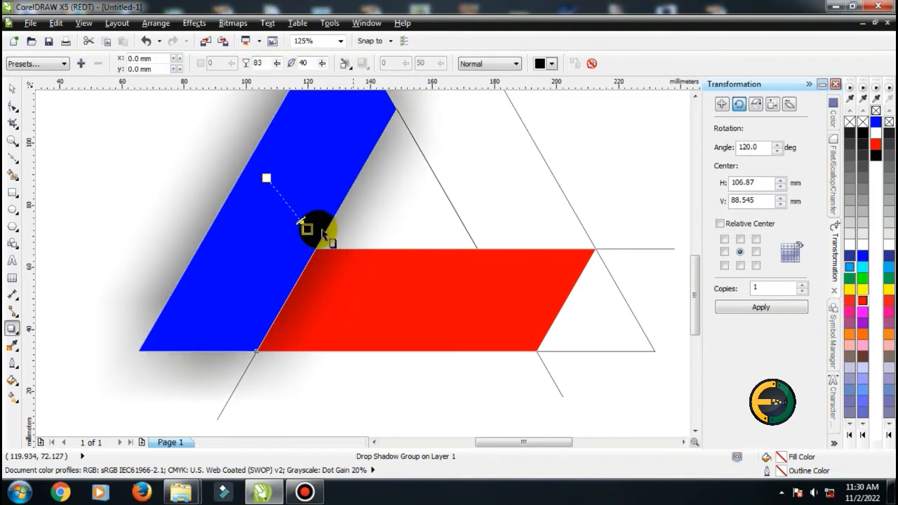
{"action": "left_click", "coordinate": [12, 88]}
Step: Break the blue shape's drop shadow group apart
{"action": "scroll", "coordinate": [278, 329], "scroll_direction": "down", "scroll_amount": 1}
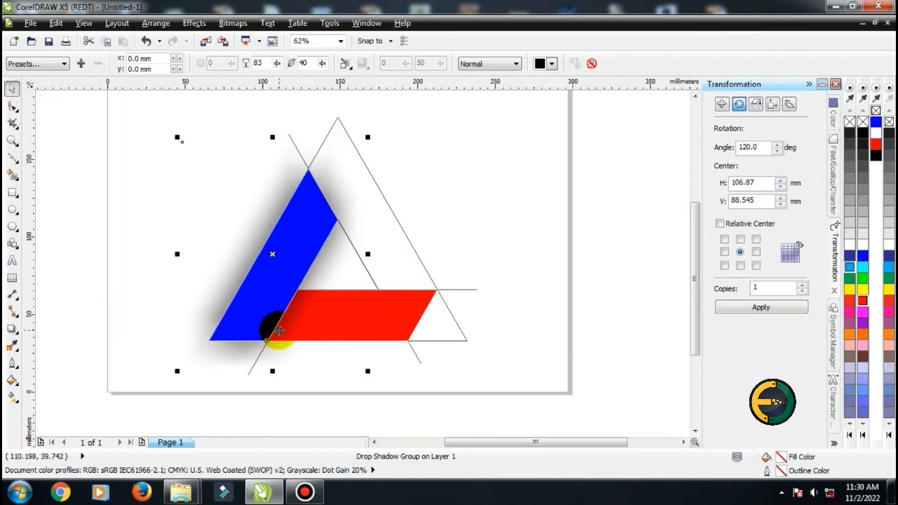
{"action": "left_click", "coordinate": [162, 220]}
{"action": "left_click", "coordinate": [262, 229]}
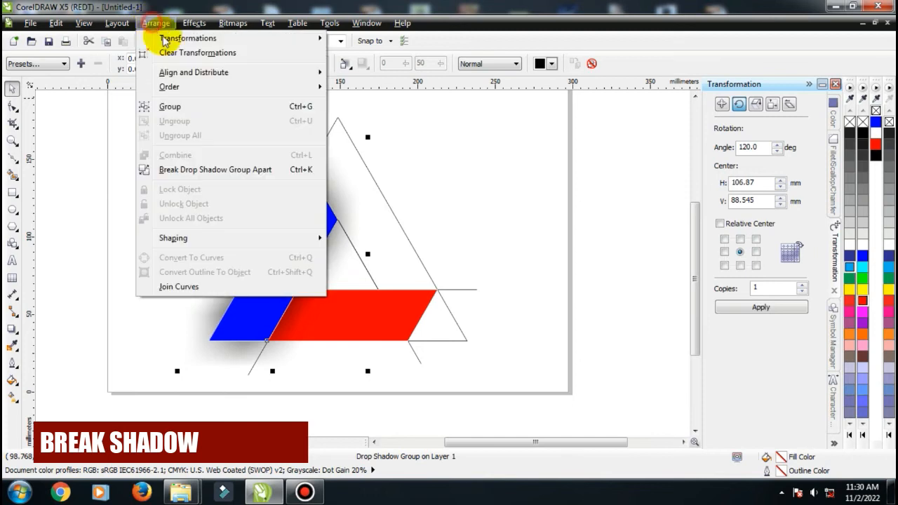
{"action": "left_click", "coordinate": [248, 169]}
Step: Delete the left blue shape while keeping its separated shadow
{"action": "left_click", "coordinate": [100, 168]}
{"action": "left_click_drag", "start_coordinate": [285, 276], "coordinate": [177, 232]}
{"action": "key", "text": "Delete"}
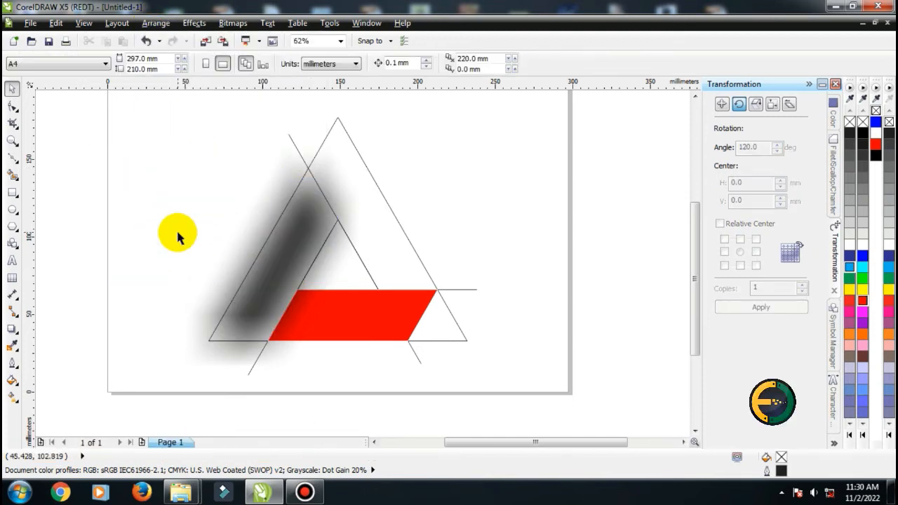
Step: Select the red parallelogram together with the separated shadow and intersect them
{"action": "left_click", "coordinate": [358, 322]}
{"action": "left_click_drag", "start_coordinate": [415, 317], "coordinate": [433, 310]}
{"action": "key", "text": "ctrl+z"}
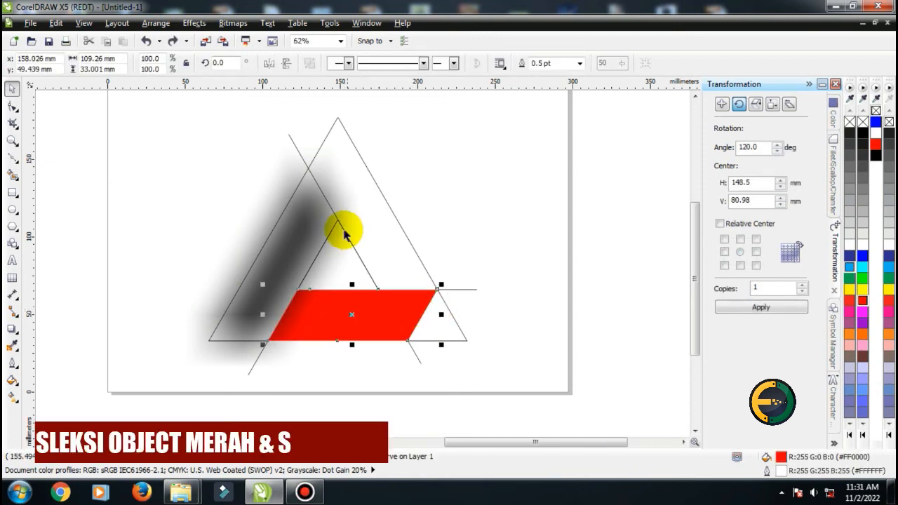
{"action": "left_click", "coordinate": [260, 219], "text": "shift"}
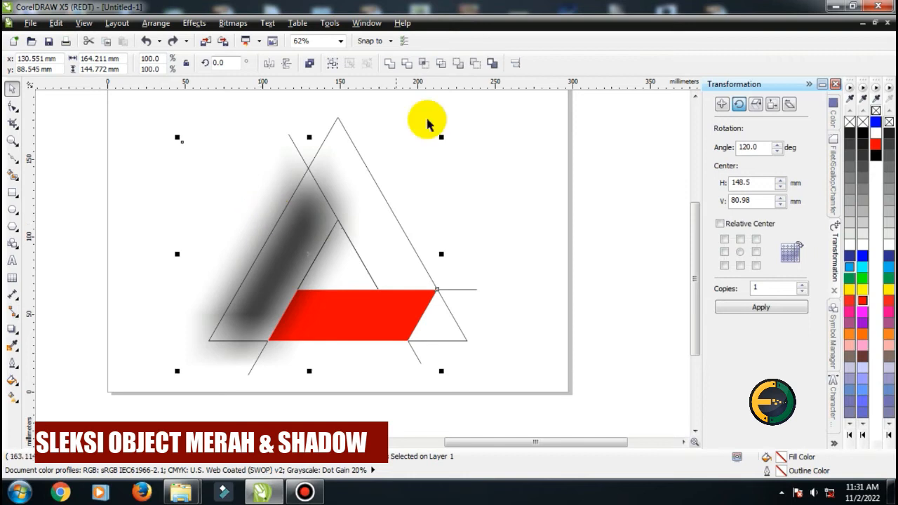
{"action": "left_click", "coordinate": [422, 66]}
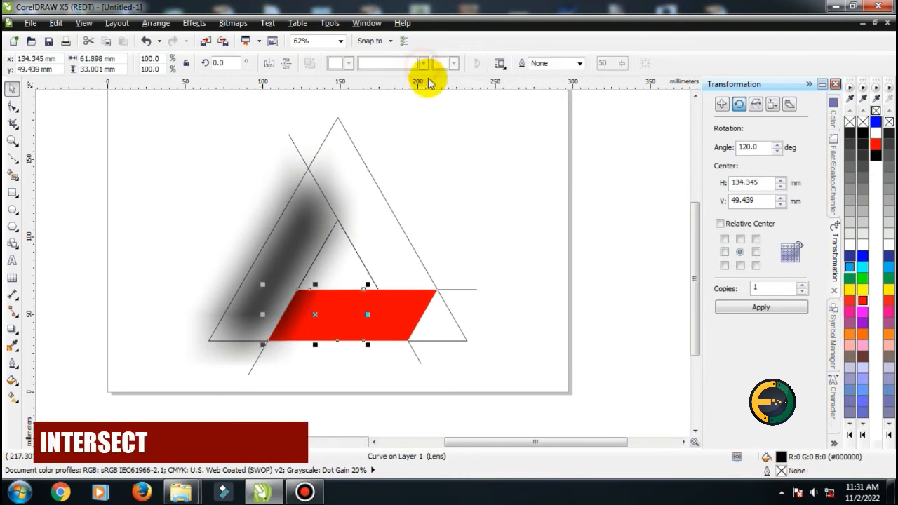
Step: Delete the original loose shadow, keeping only the intersected shadow piece on the red band
{"action": "left_click", "coordinate": [458, 124]}
{"action": "left_click", "coordinate": [285, 190]}
{"action": "left_click_drag", "start_coordinate": [285, 189], "coordinate": [157, 172]}
{"action": "key", "text": "Delete"}
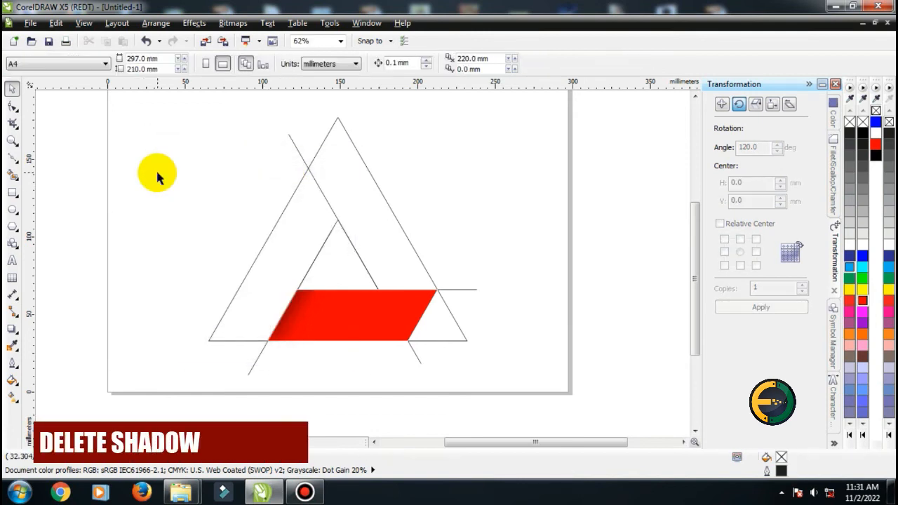
Step: Delete the three construction lines that extend beyond the large triangle
{"action": "left_click", "coordinate": [415, 356]}
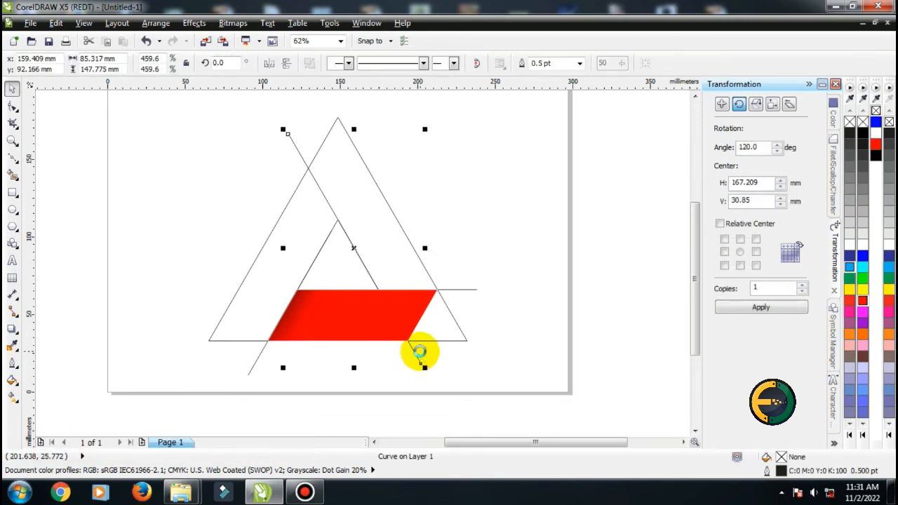
{"action": "key", "text": "Delete"}
{"action": "left_click", "coordinate": [468, 290]}
{"action": "key", "text": "Delete"}
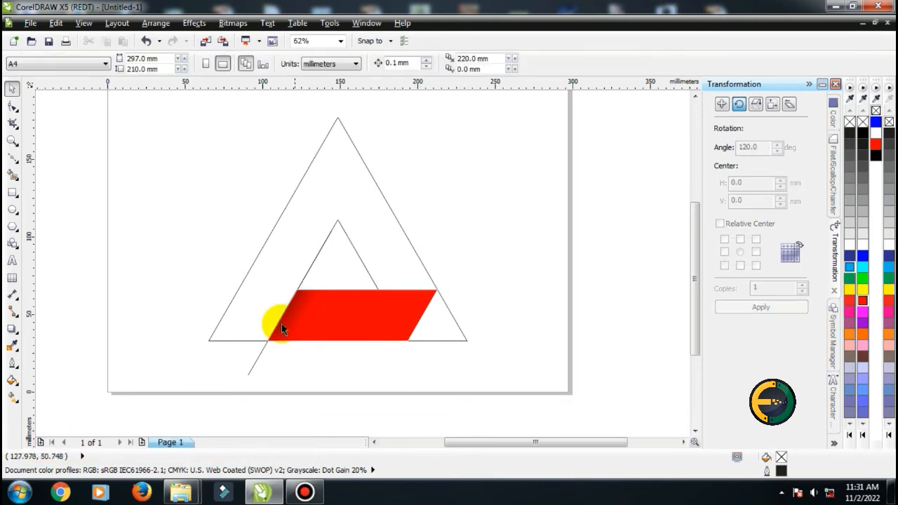
{"action": "left_click", "coordinate": [259, 358]}
{"action": "key", "text": "Delete"}
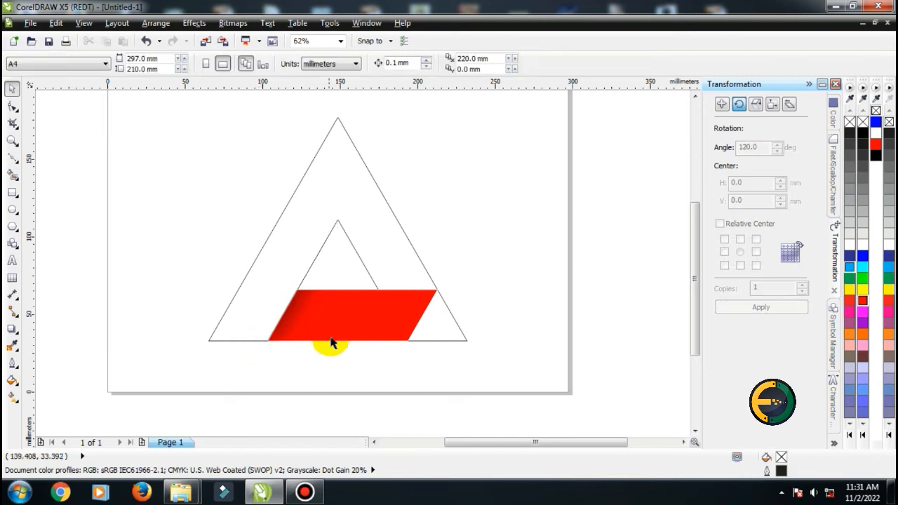
Step: Group the red band with its clipped shadow
{"action": "left_click_drag", "start_coordinate": [240, 376], "coordinate": [496, 267]}
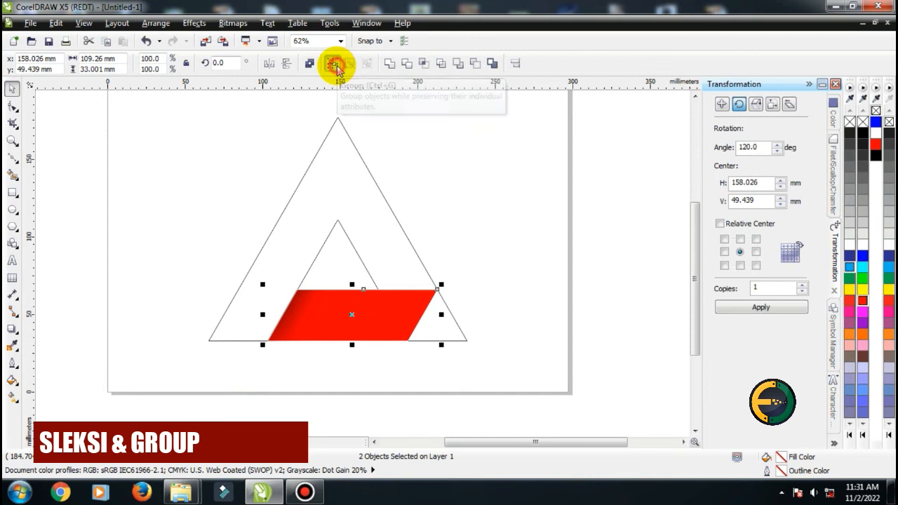
{"action": "left_click", "coordinate": [333, 63]}
Step: Move the group's rotation centre to the middle of the triangle, at about 148.5, 80.98 mm, and create two successive copies rotated 120 degrees
{"action": "scroll", "coordinate": [297, 287], "scroll_direction": "up", "scroll_amount": 2}
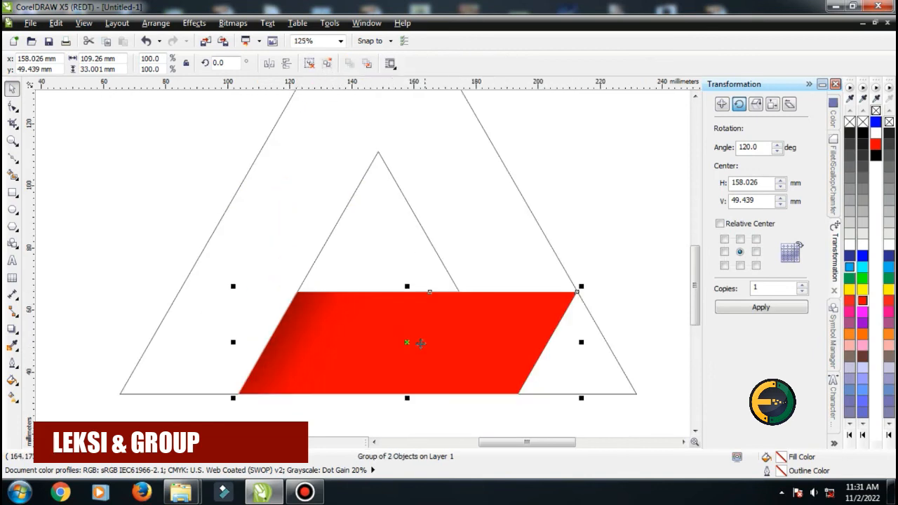
{"action": "left_click", "coordinate": [408, 343]}
{"action": "left_click_drag", "start_coordinate": [408, 342], "coordinate": [379, 246]}
{"action": "scroll", "coordinate": [294, 289], "scroll_direction": "down", "scroll_amount": 2}
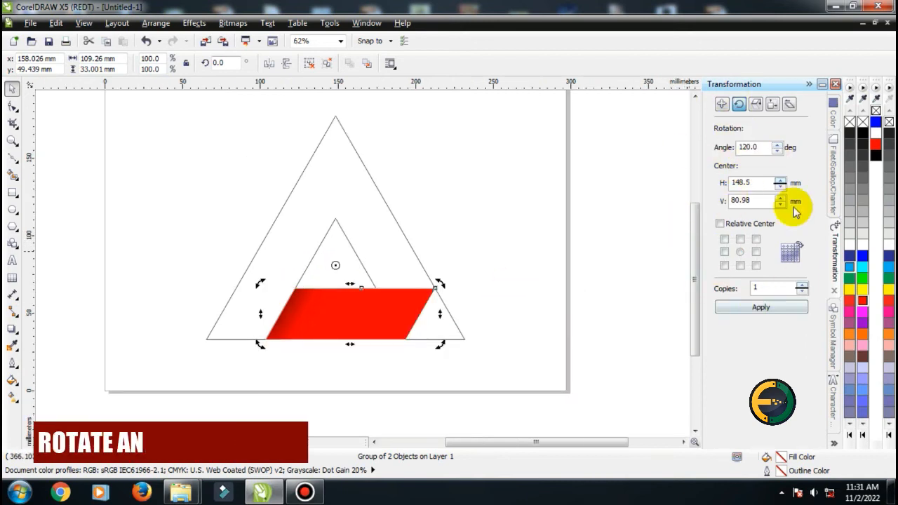
{"action": "left_click", "coordinate": [780, 309]}
{"action": "left_click", "coordinate": [777, 310]}
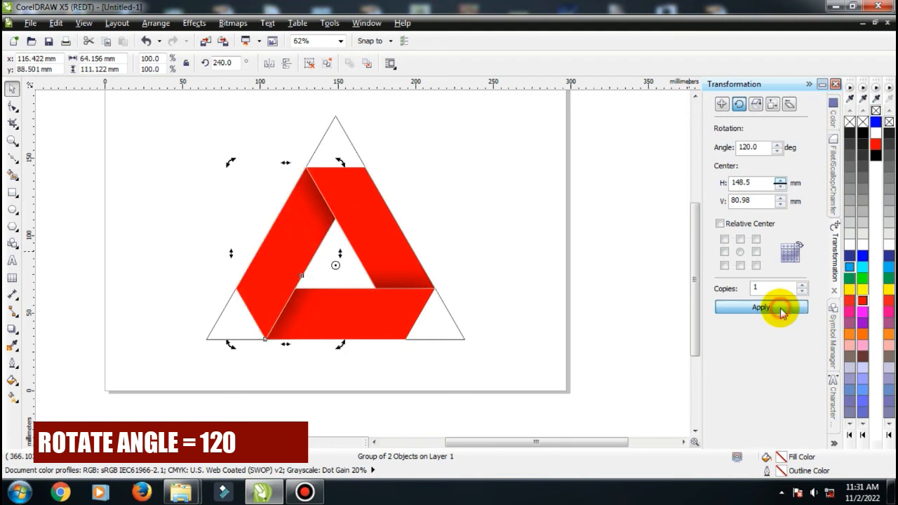
Step: Delete the large triangle guide outline around the three red bands
{"action": "left_click", "coordinate": [592, 303]}
{"action": "left_click", "coordinate": [444, 334]}
{"action": "left_click_drag", "start_coordinate": [443, 334], "coordinate": [221, 338]}
{"action": "key", "text": "Delete"}
Step: Remove the outline from all three red bands and group them
{"action": "left_click_drag", "start_coordinate": [204, 131], "coordinate": [465, 353]}
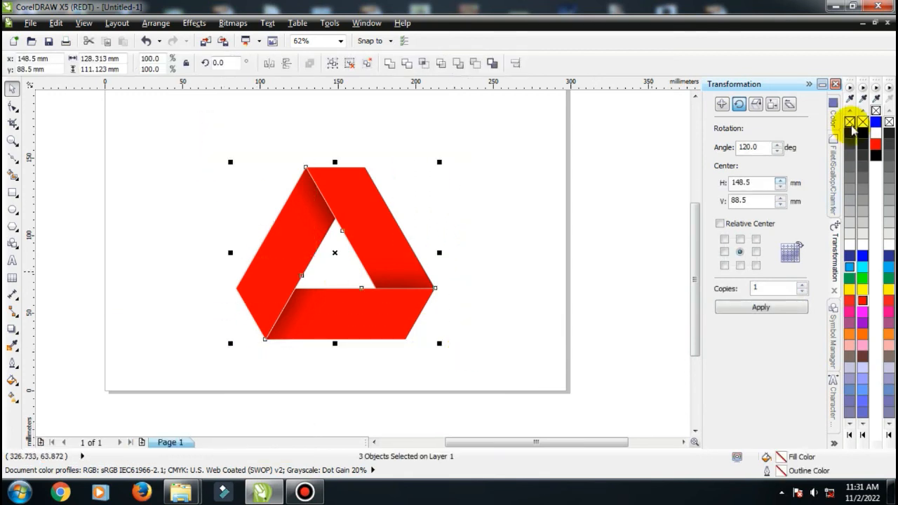
{"action": "right_click", "coordinate": [850, 123]}
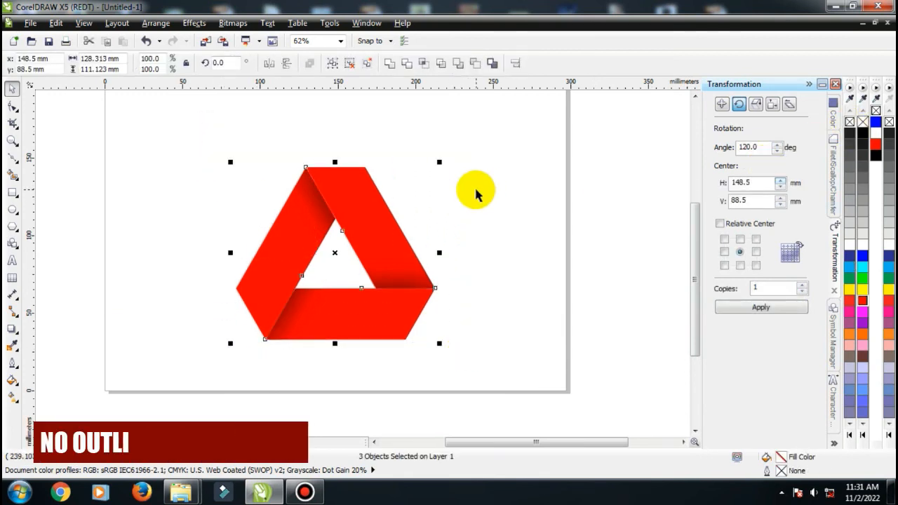
{"action": "left_click", "coordinate": [334, 68]}
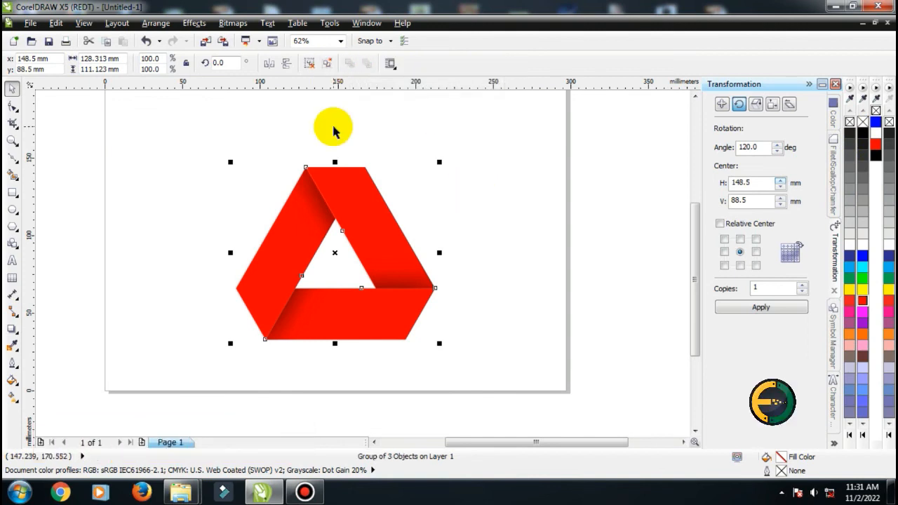
Step: Centre the logo on the page and enlarge it proportionally from its centre to about 137%, roughly 176 mm wide, and deselect it
{"action": "key", "text": "p"}
{"action": "left_click_drag", "start_coordinate": [438, 317], "coordinate": [476, 360]}
{"action": "scroll", "coordinate": [395, 274], "scroll_direction": "down", "scroll_amount": 3}
{"action": "scroll", "coordinate": [395, 266], "scroll_direction": "up", "scroll_amount": 3}
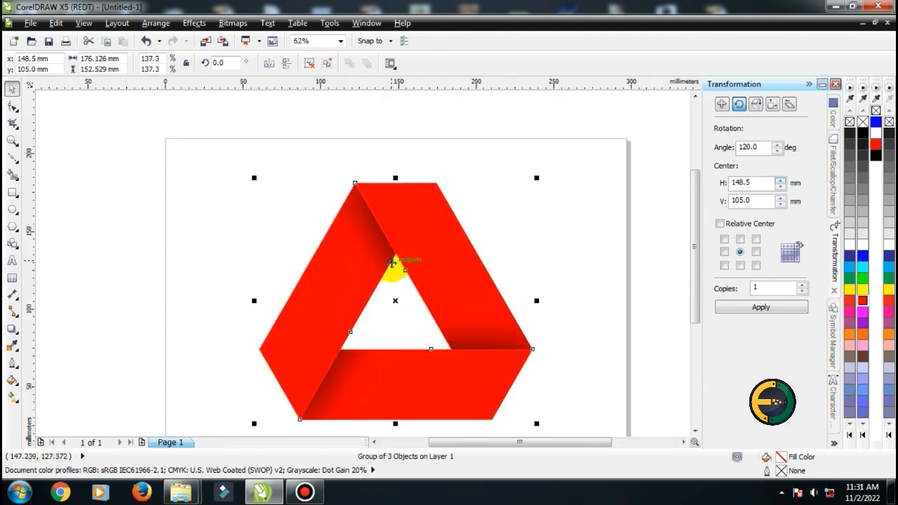
{"action": "scroll", "coordinate": [420, 280], "scroll_direction": "down", "scroll_amount": 1}
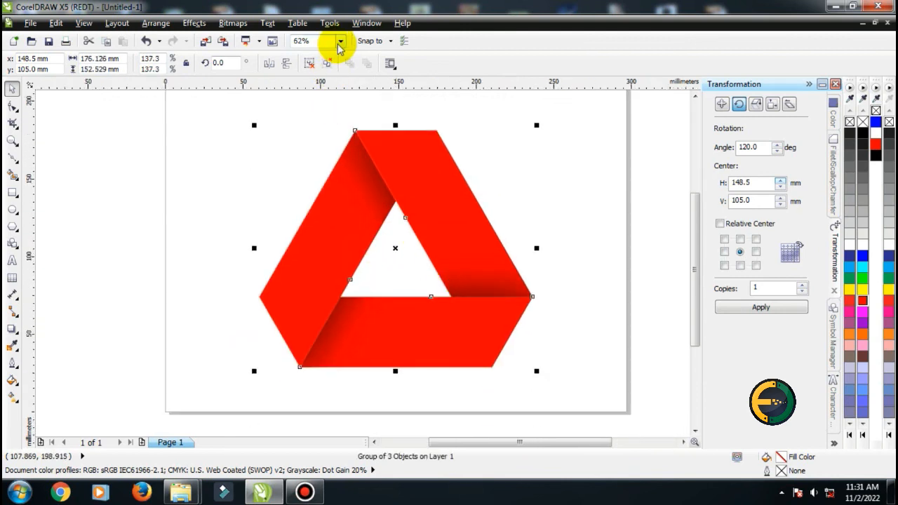
{"action": "left_click", "coordinate": [339, 42]}
{"action": "left_click", "coordinate": [327, 90]}
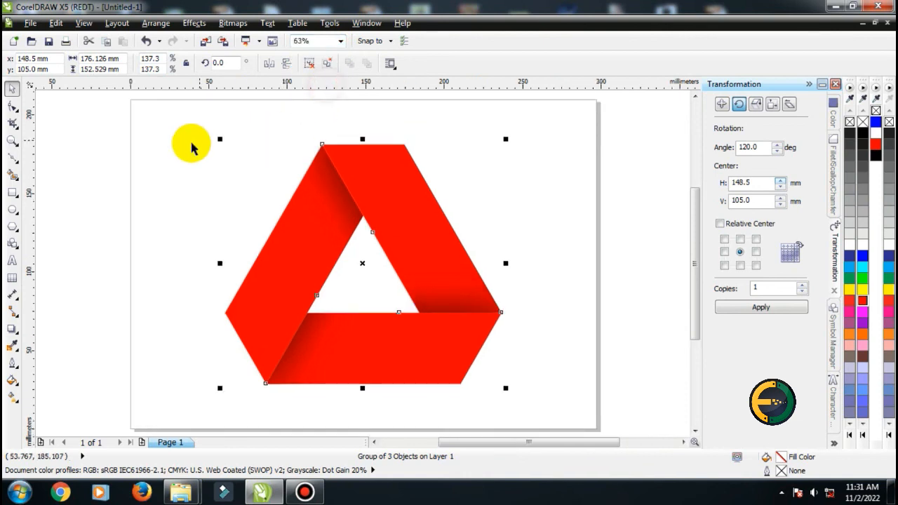
{"action": "left_click", "coordinate": [192, 144]}
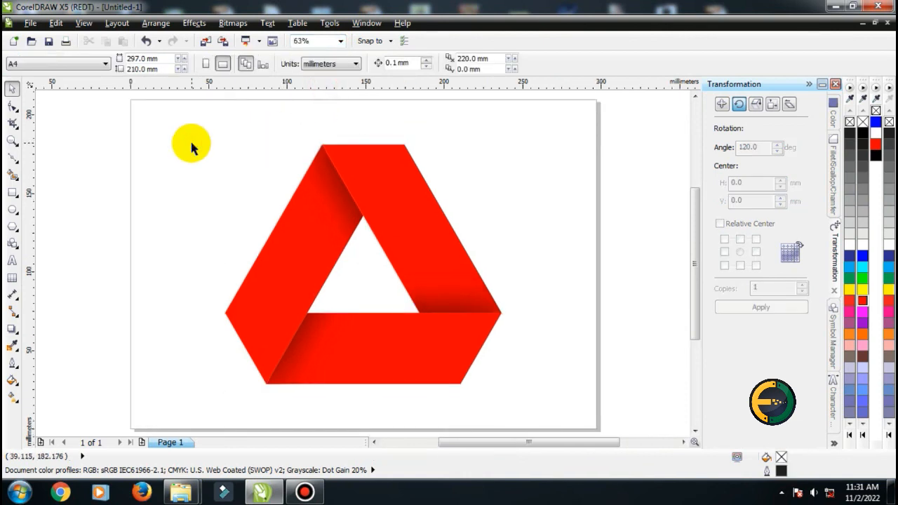
{"action": "left_click", "coordinate": [362, 294]}
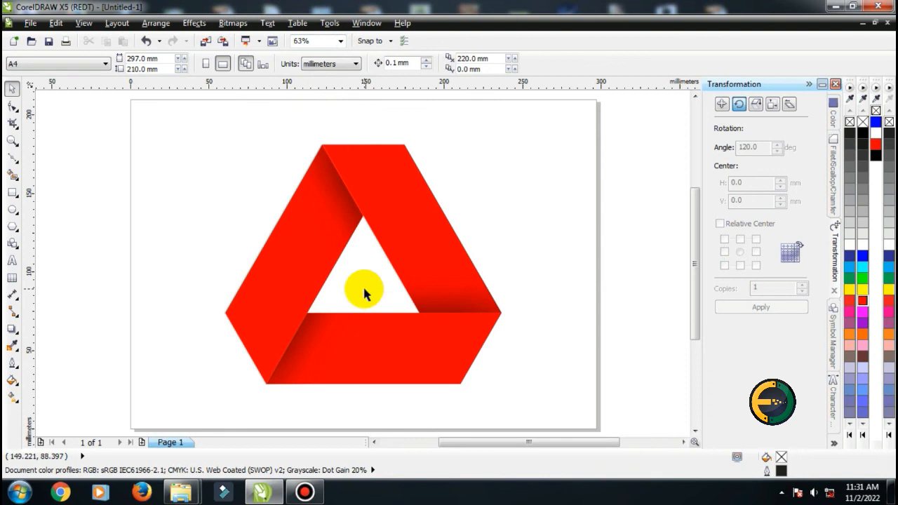
{"action": "scroll", "coordinate": [363, 293], "scroll_direction": "up", "scroll_amount": 2}
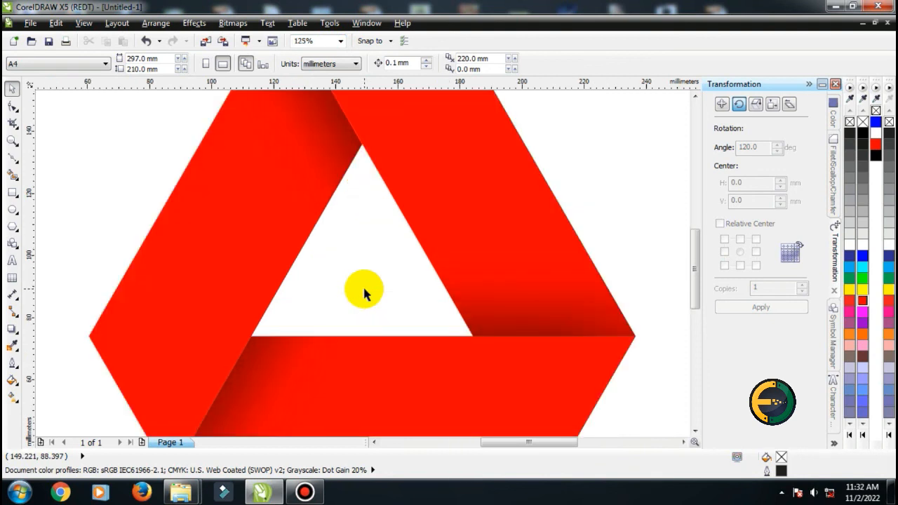
{"action": "scroll", "coordinate": [363, 293], "scroll_direction": "down", "scroll_amount": 2}
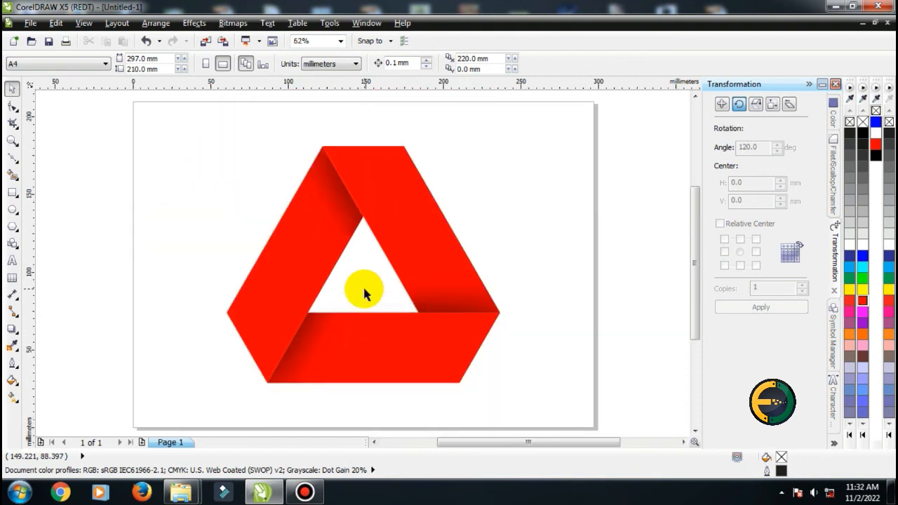